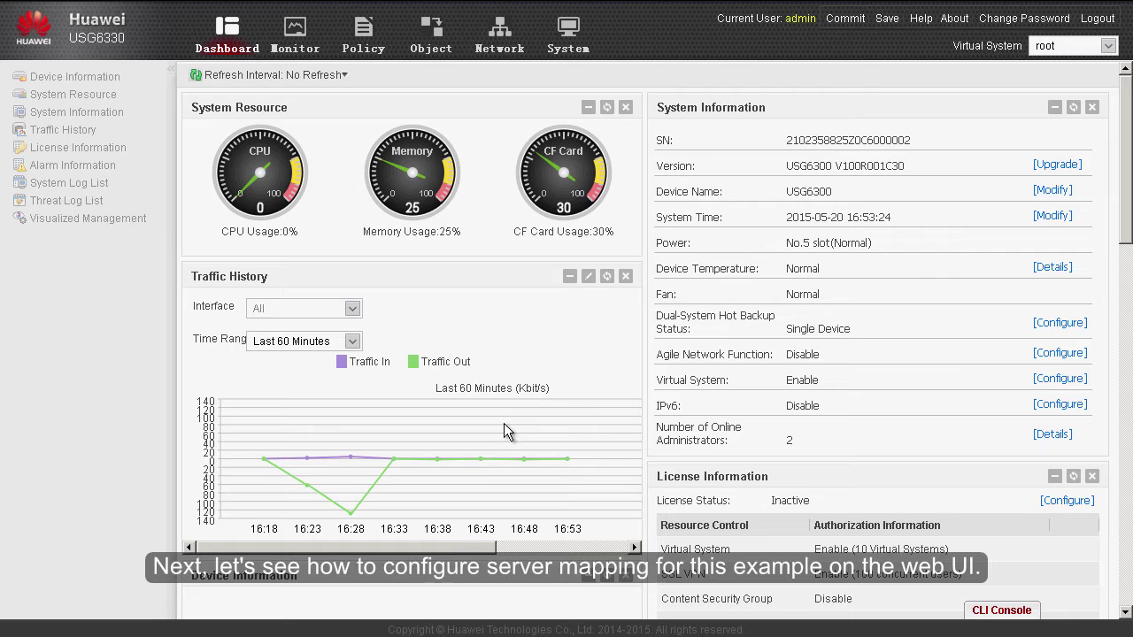
- Start a new NAT server mapping of the static mapping type and name it web_server
{"action": "left_click", "coordinate": [376, 56]}
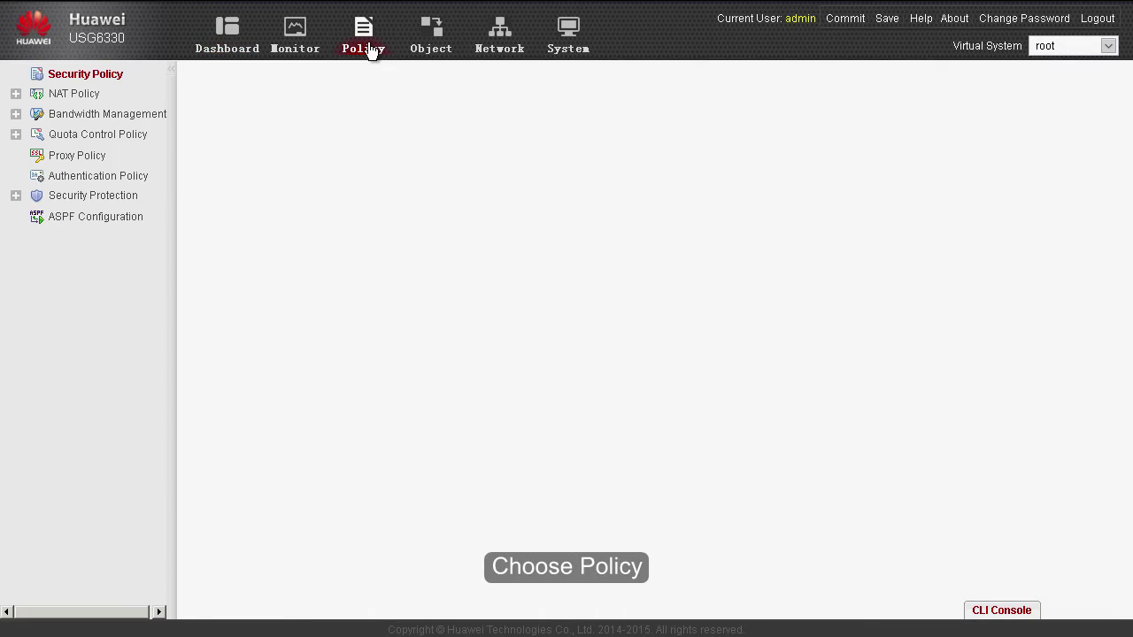
{"action": "left_click", "coordinate": [84, 99]}
{"action": "left_click", "coordinate": [97, 141]}
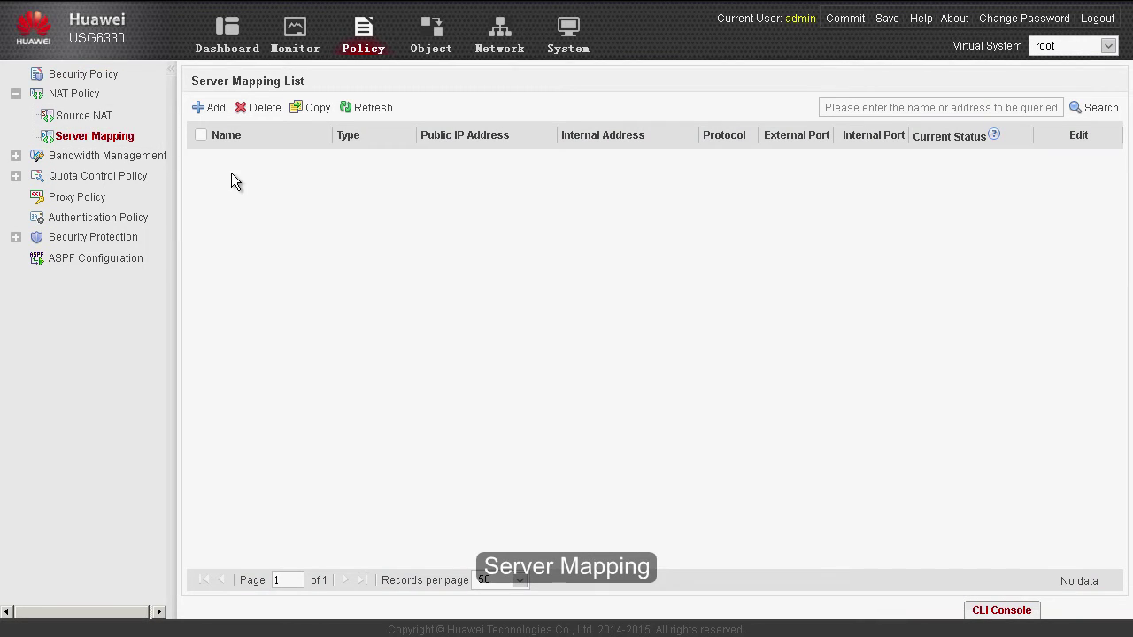
{"action": "left_click", "coordinate": [213, 110]}
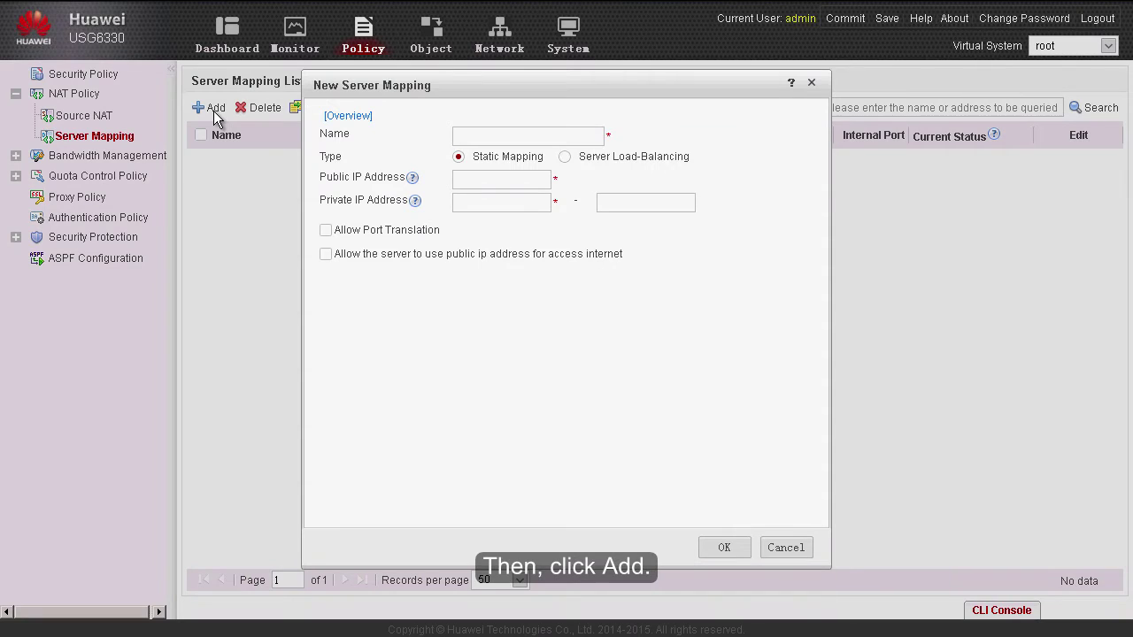
{"action": "type", "text": "web"}
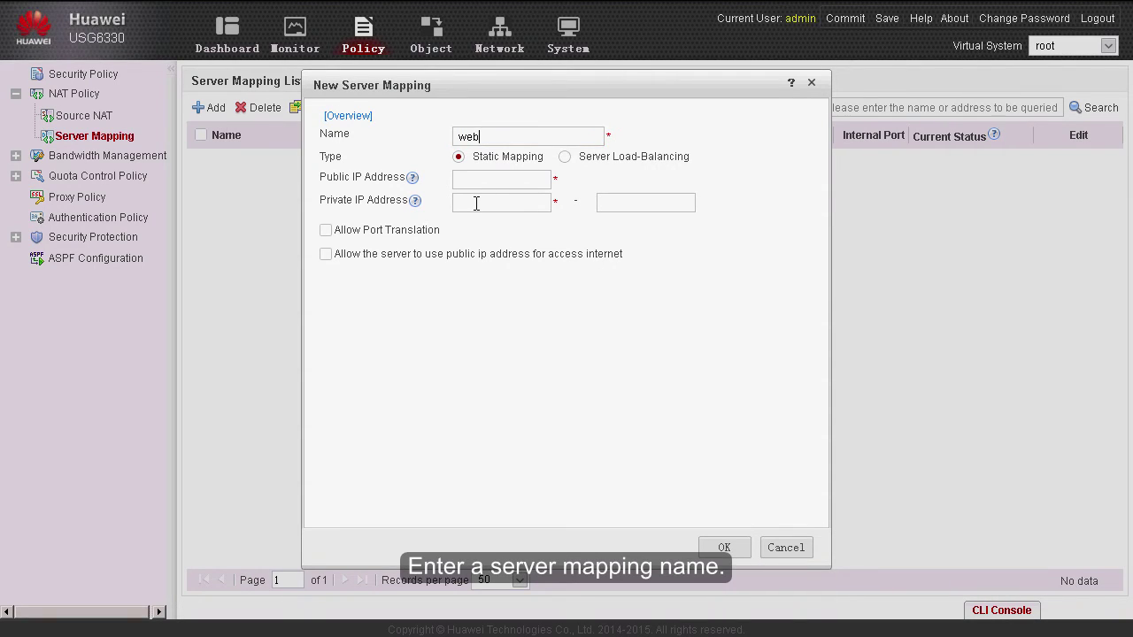
{"action": "type", "text": "_server"}
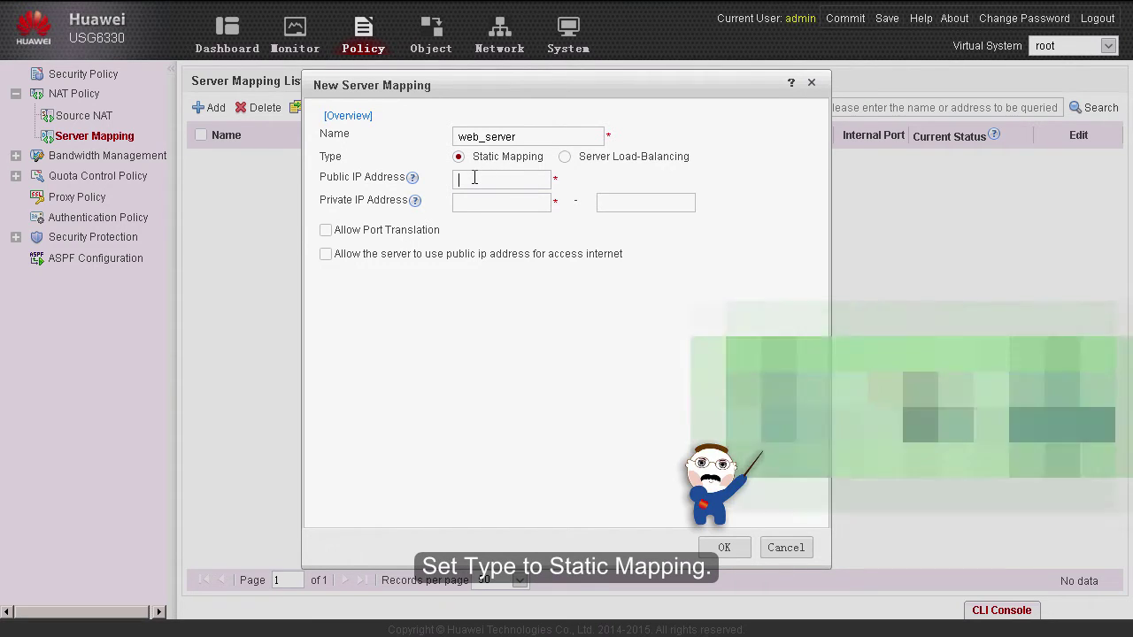
- Set the mapping's public IP address to 1.1.1.1 and its private address range to 192.168.1.2 - 192.168.1.4
{"action": "left_click", "coordinate": [474, 177]}
{"action": "type", "text": "1.1.1.1"}
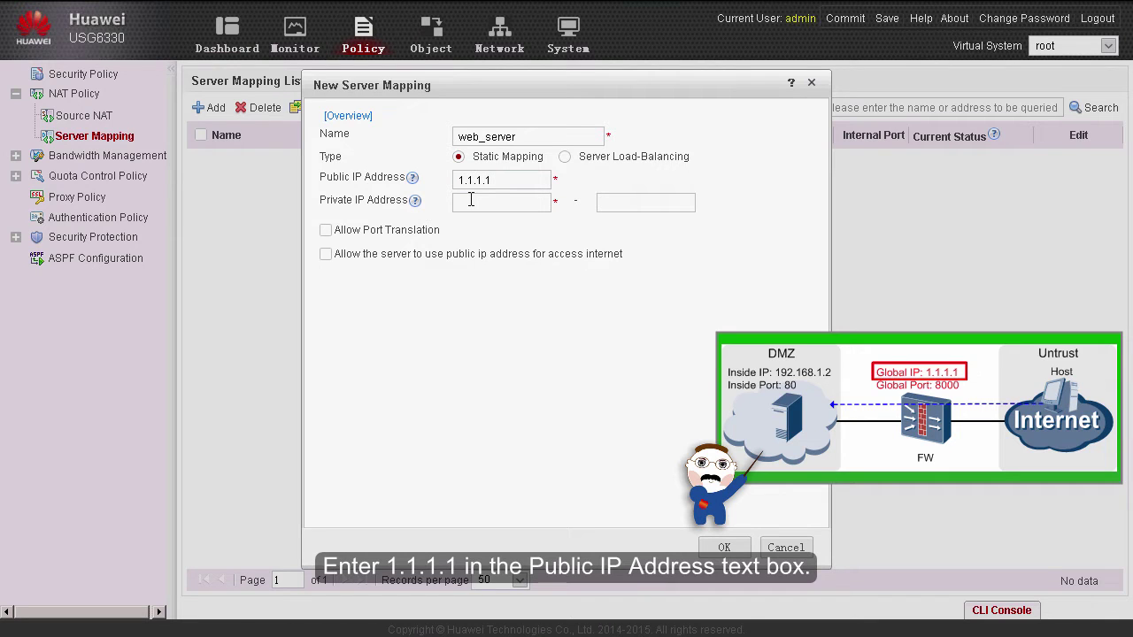
{"action": "type", "text": "192."}
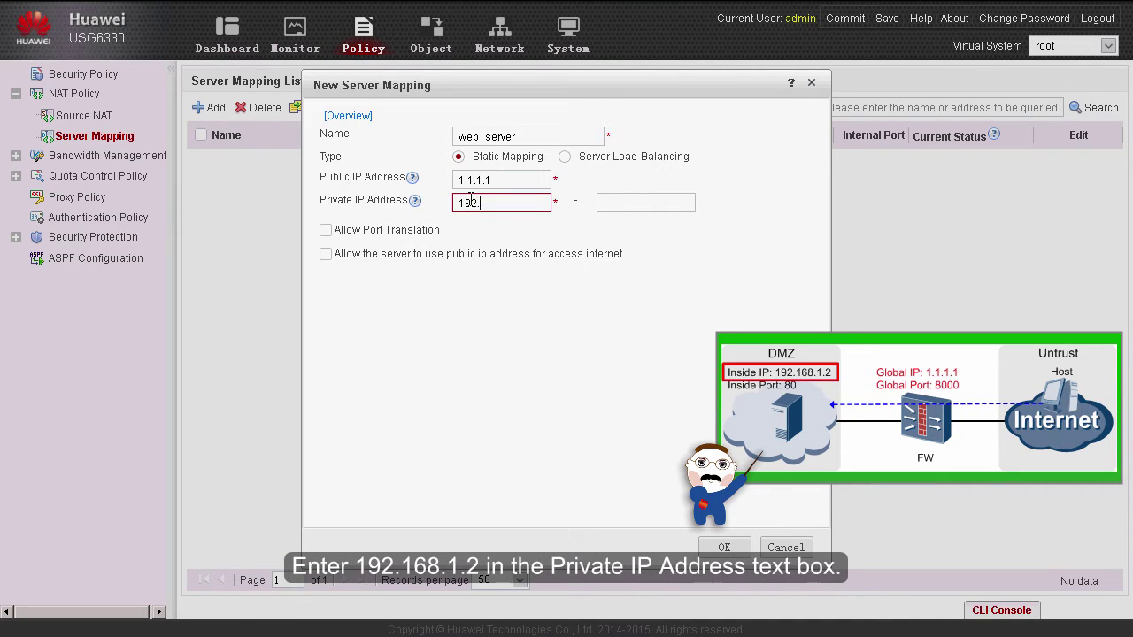
{"action": "type", "text": "168.1.2"}
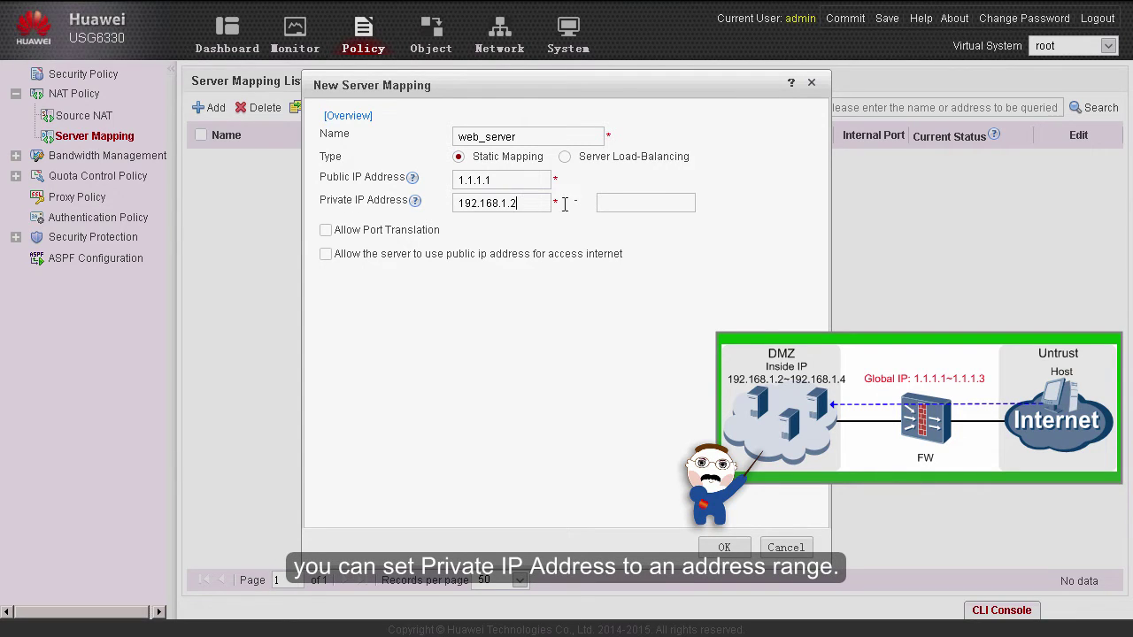
{"action": "left_click", "coordinate": [610, 203]}
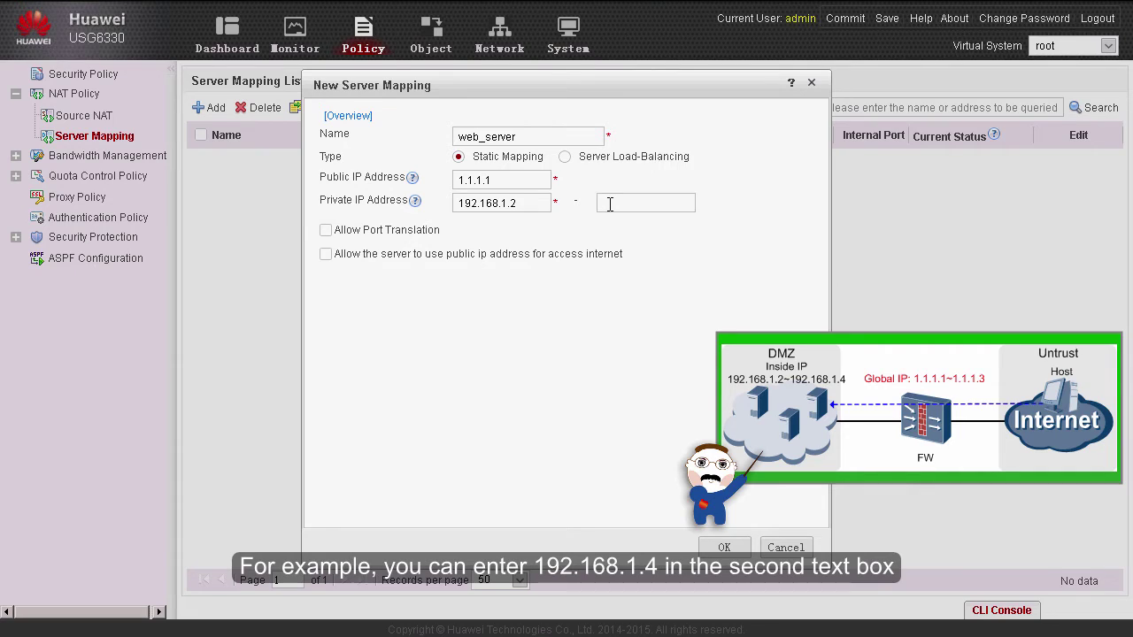
{"action": "type", "text": "192.168.1.4"}
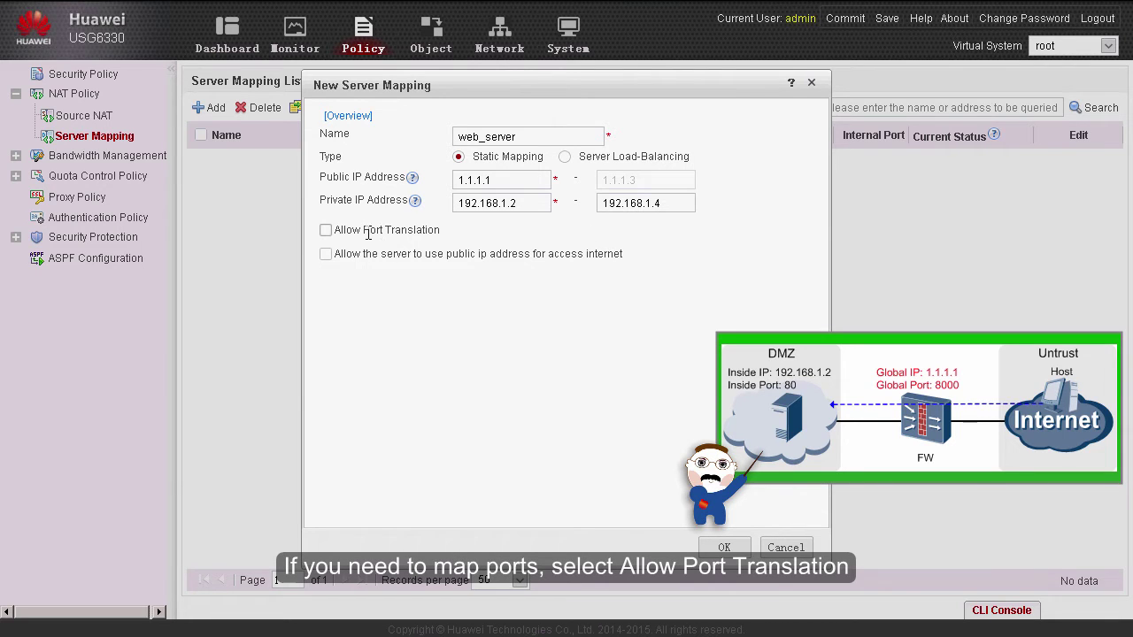
- Allow port translation for TCP, with private port 80 and public port 8000
{"action": "left_click", "coordinate": [326, 231]}
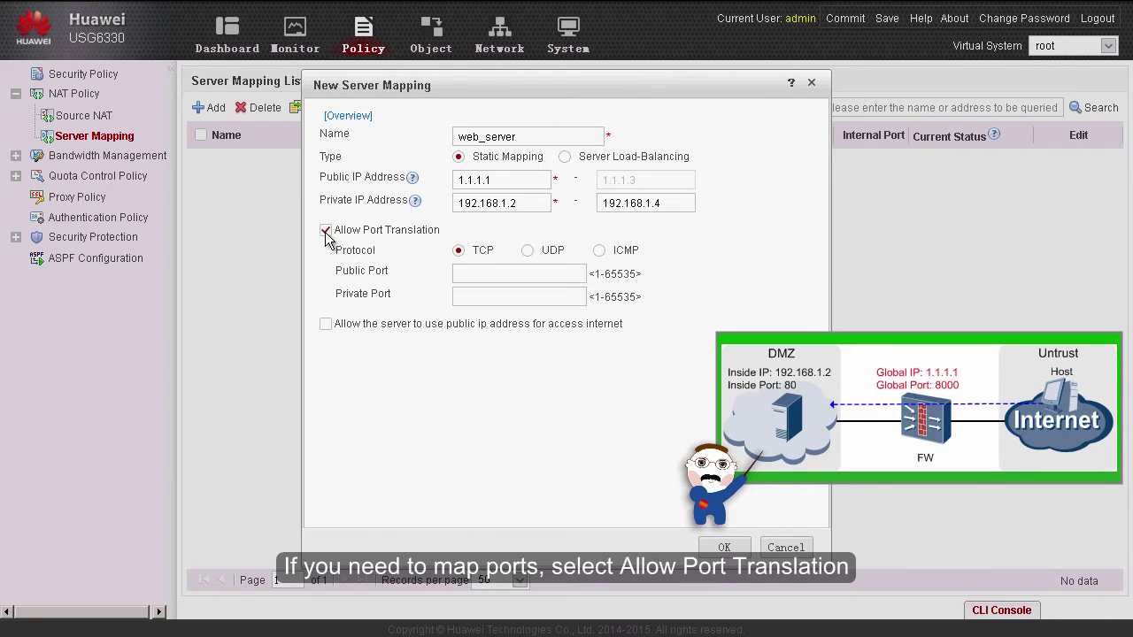
{"action": "left_click", "coordinate": [466, 295]}
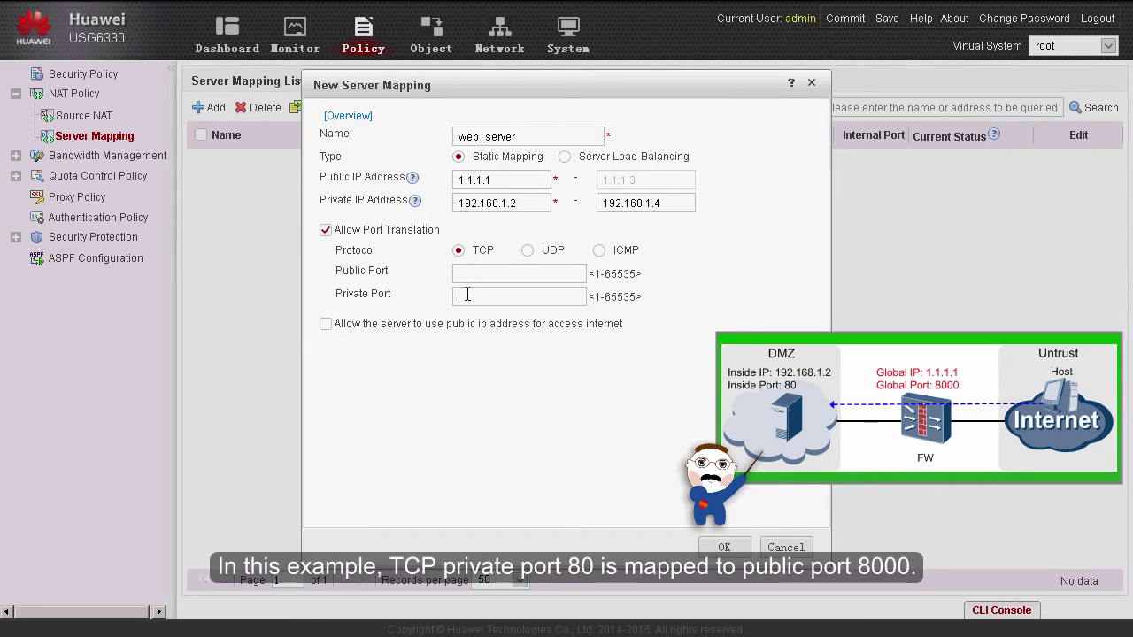
{"action": "type", "text": "80"}
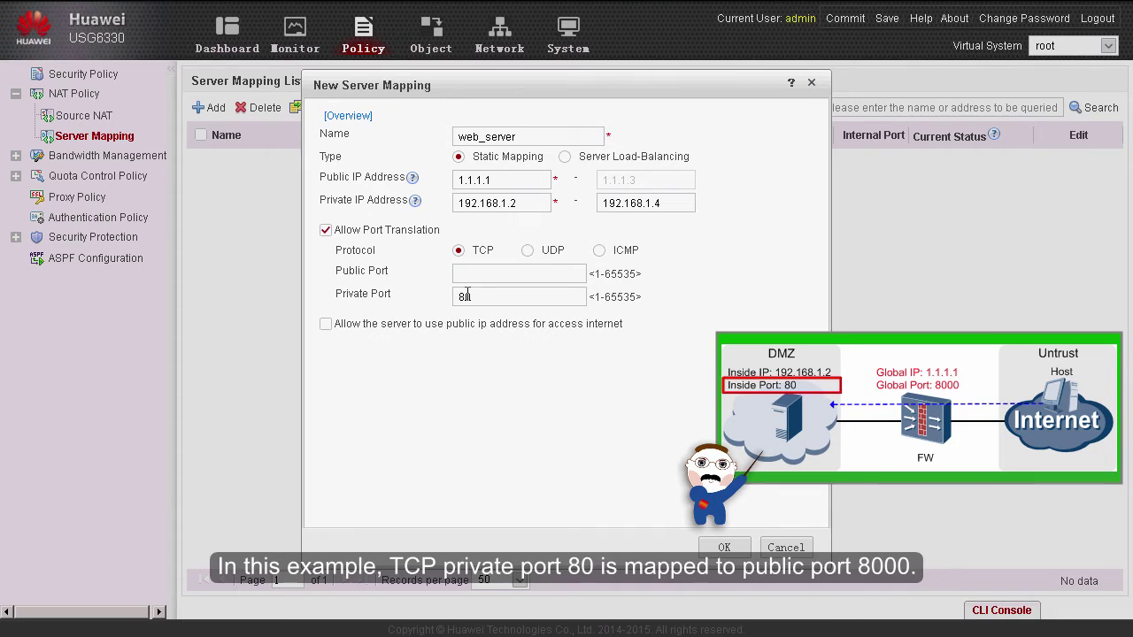
{"action": "left_click", "coordinate": [471, 276]}
{"action": "type", "text": "8000"}
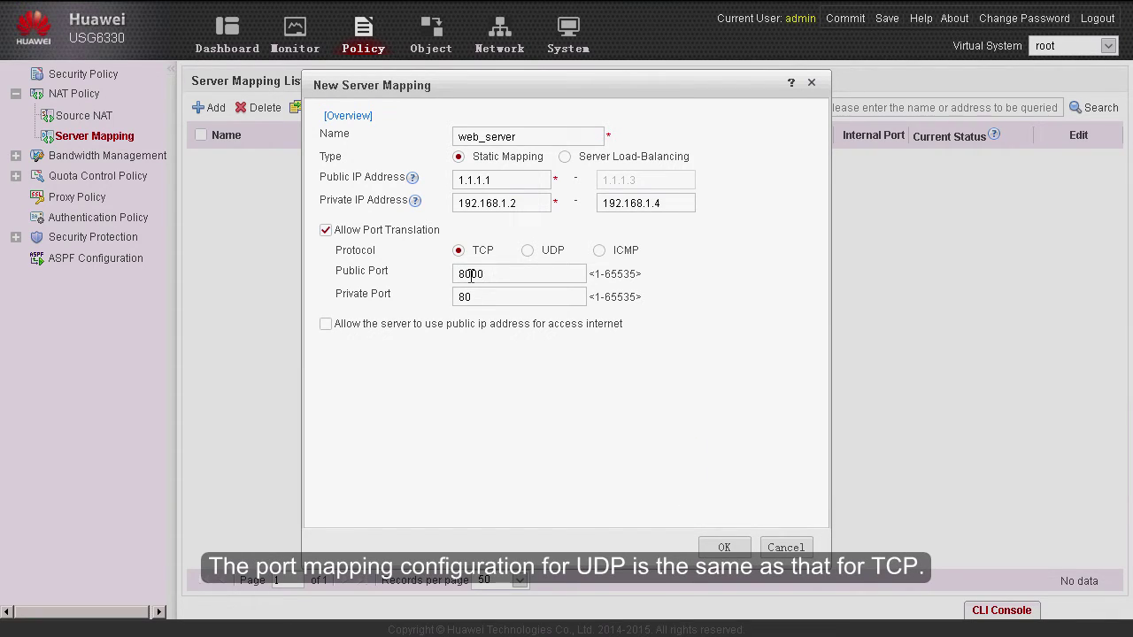
- Try the UDP and ICMP protocol options for port translation and return the protocol to TCP
{"action": "left_click", "coordinate": [528, 253]}
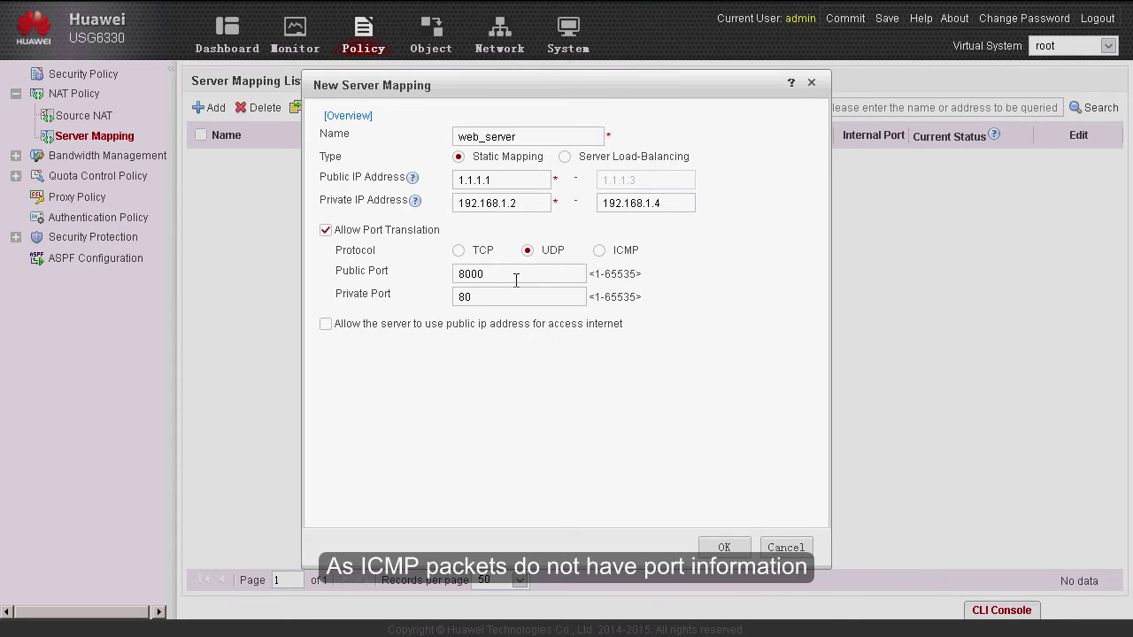
{"action": "left_click", "coordinate": [599, 252]}
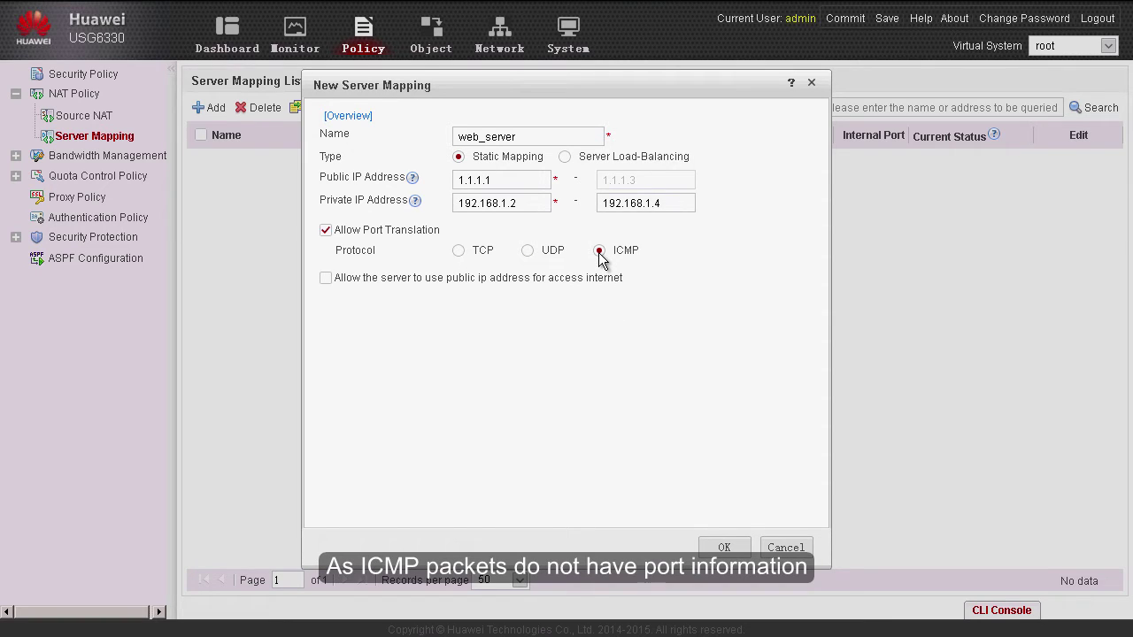
{"action": "left_click", "coordinate": [459, 251]}
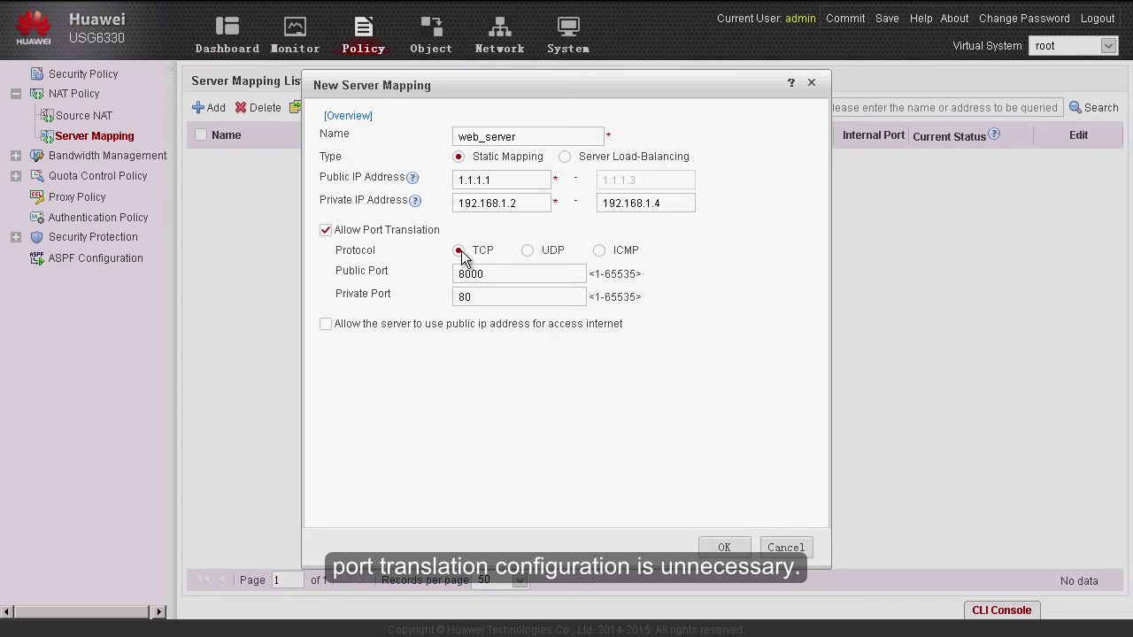
- Allow the server to use the public IP address for internet access with destination zone untrust, and save the mapping
{"action": "left_click", "coordinate": [326, 324]}
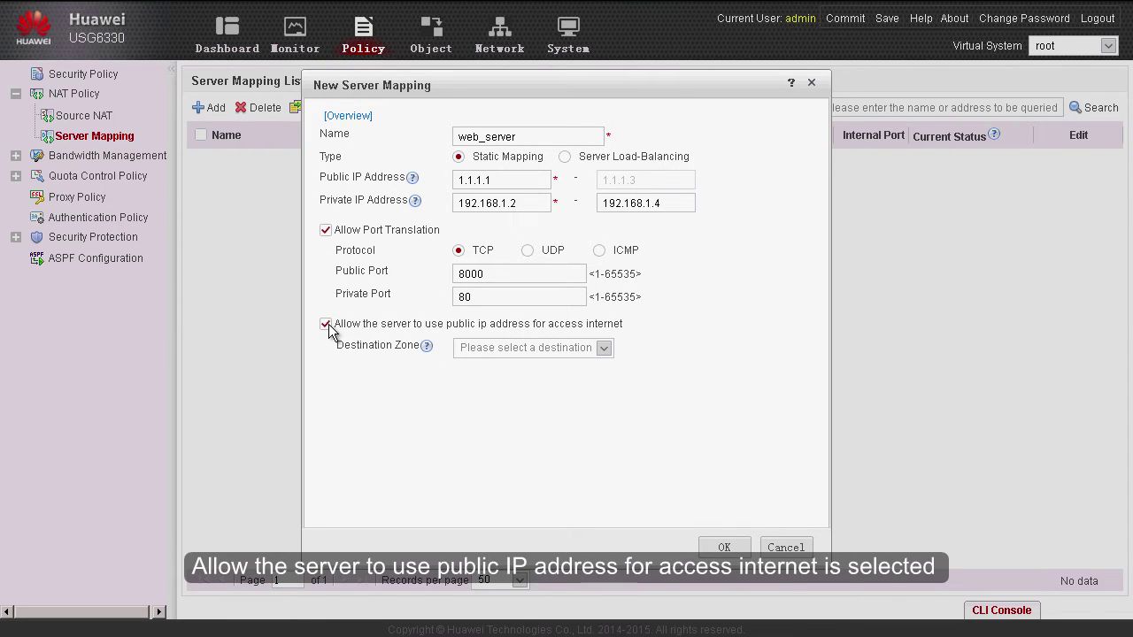
{"action": "left_click", "coordinate": [604, 349]}
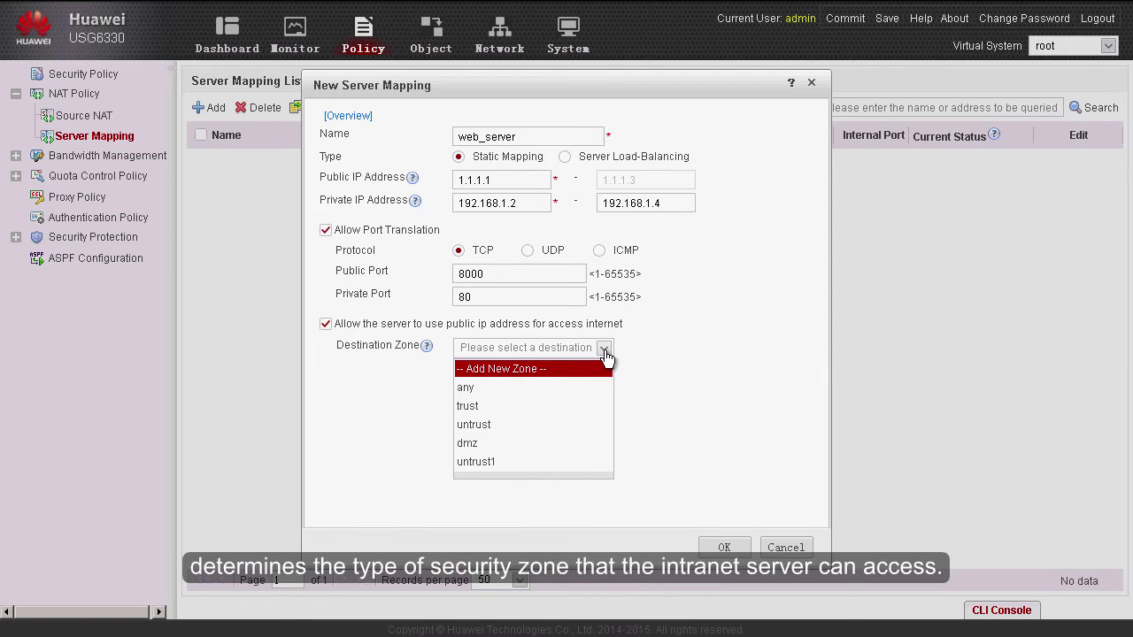
{"action": "left_click", "coordinate": [494, 431]}
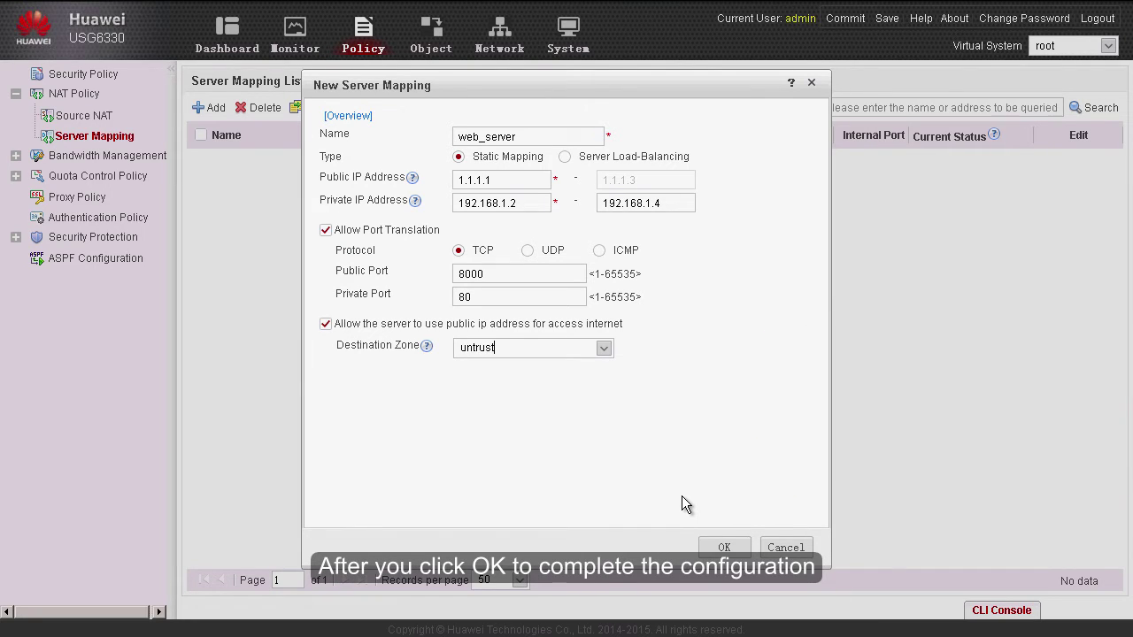
{"action": "left_click", "coordinate": [721, 544]}
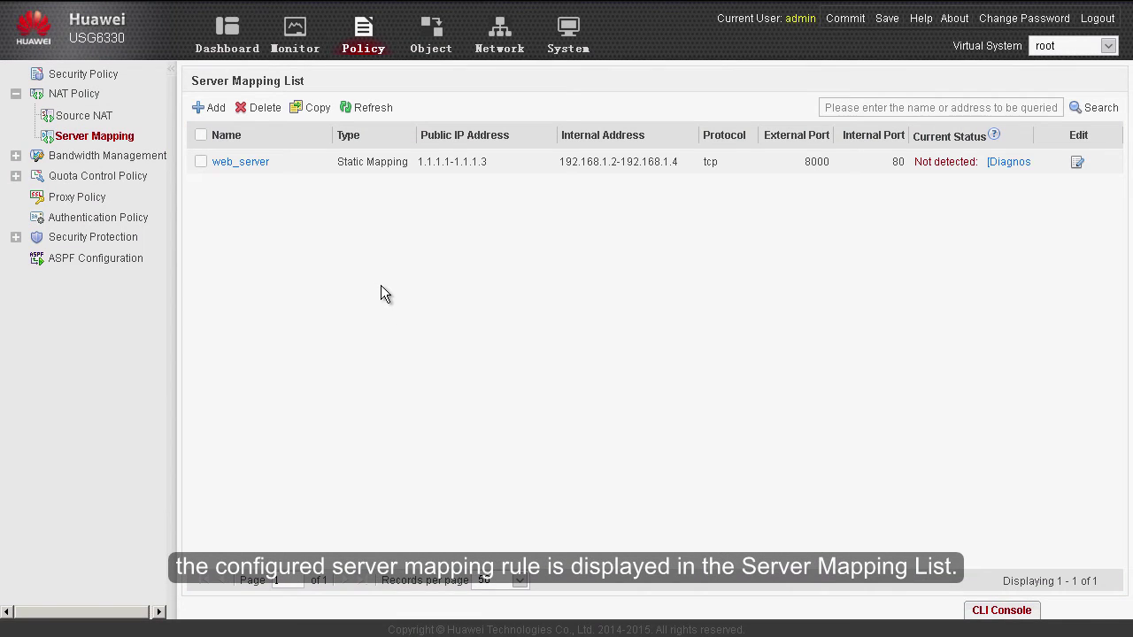
- Open the web_server rule's settings from its name and from its edit control, closing them each time without changes
{"action": "left_click", "coordinate": [242, 163]}
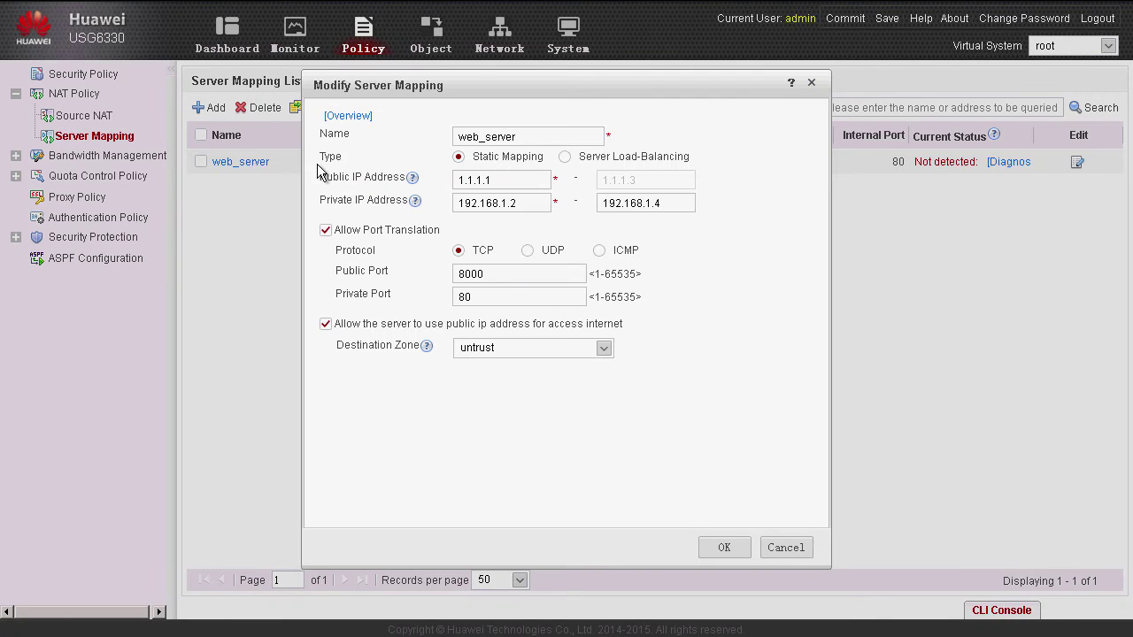
{"action": "left_click", "coordinate": [812, 84]}
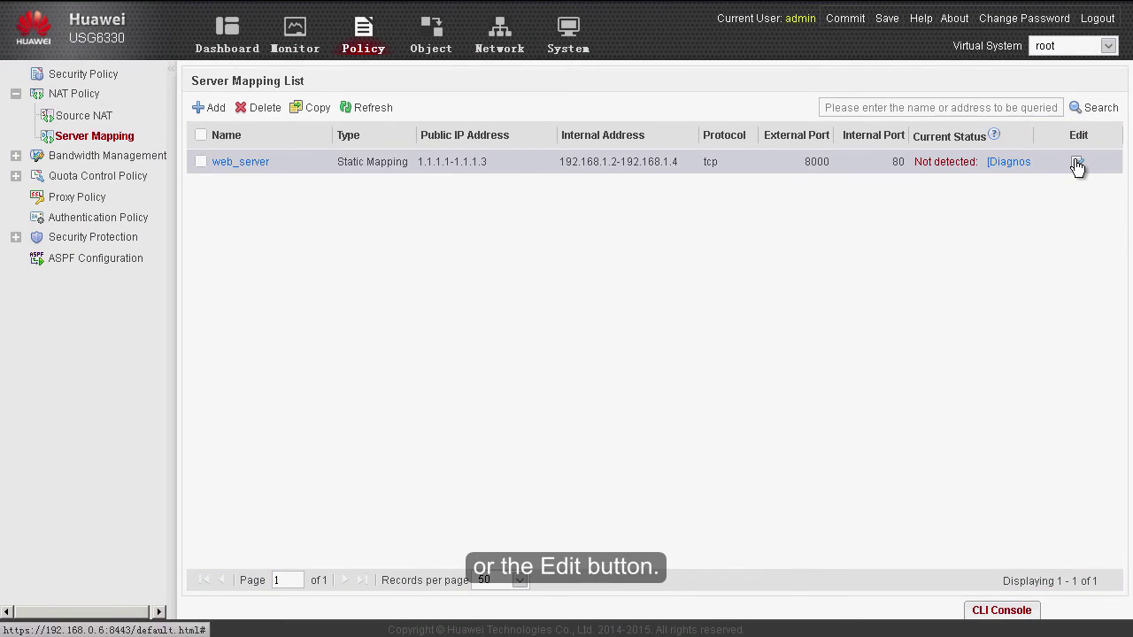
{"action": "left_click", "coordinate": [1077, 163]}
{"action": "left_click", "coordinate": [810, 83]}
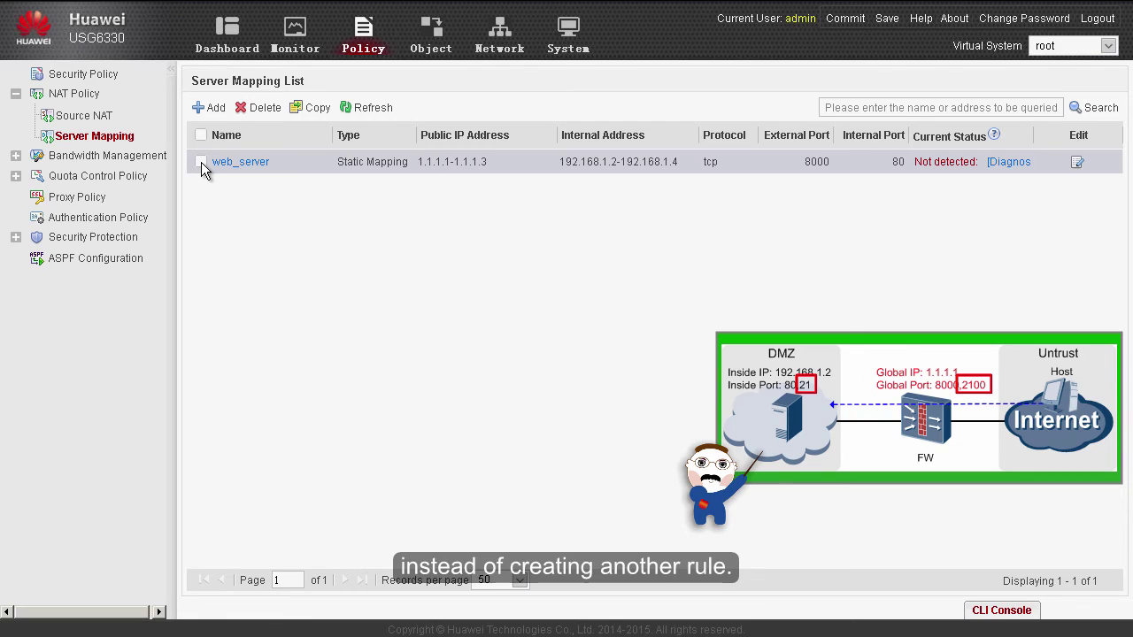
- Copy the web_server rule as ftp_server with private port 21 and public port 2100, and save it
{"action": "left_click", "coordinate": [201, 162]}
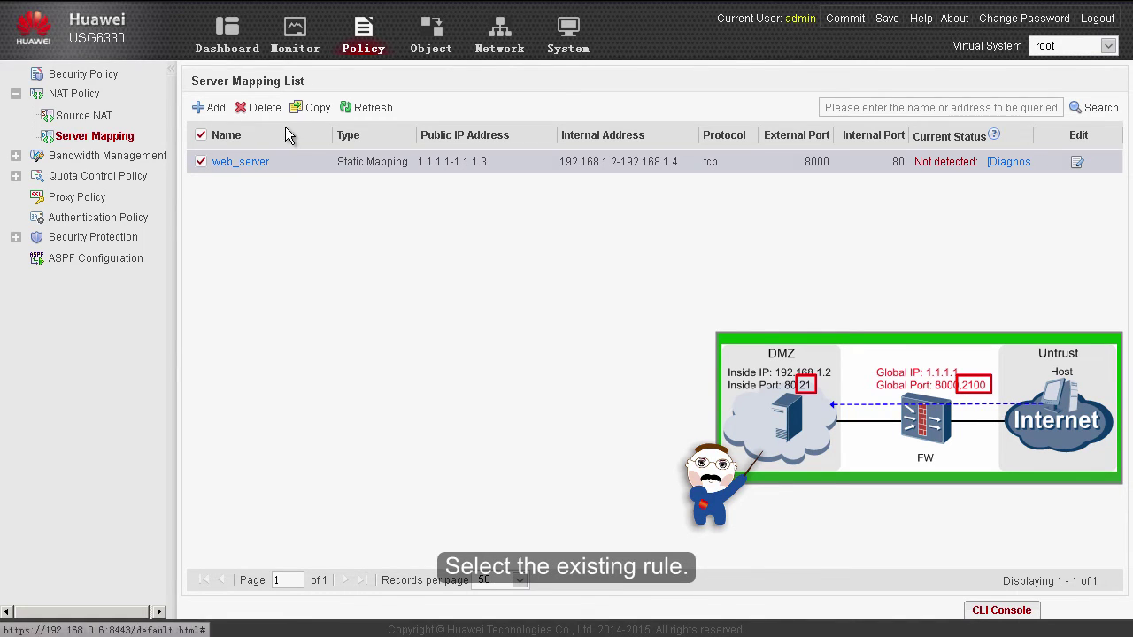
{"action": "left_click", "coordinate": [314, 110]}
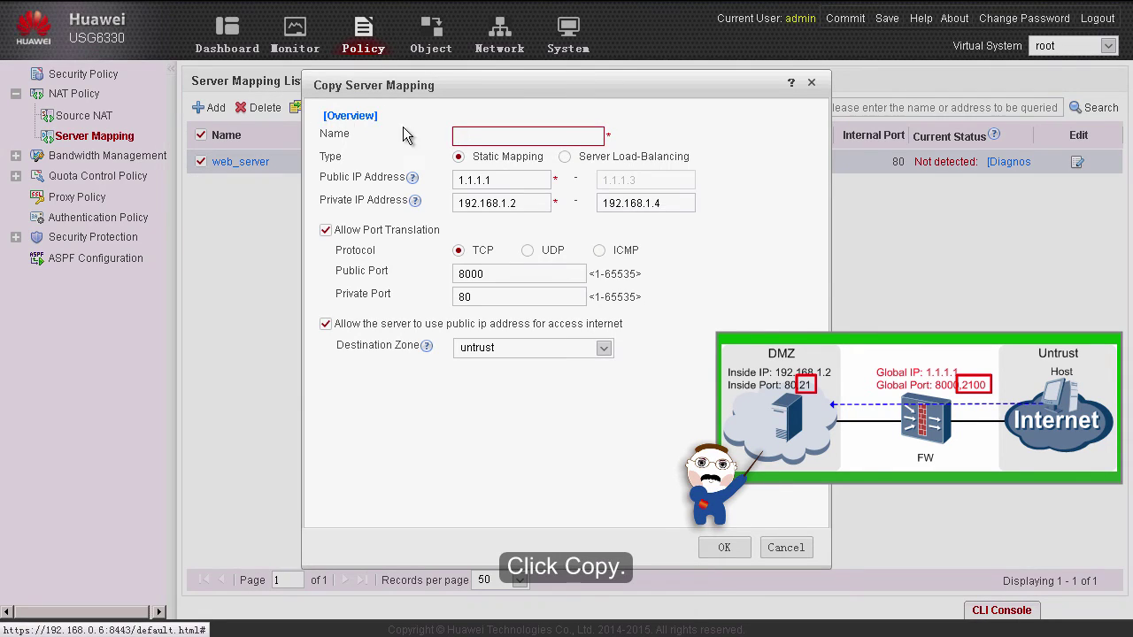
{"action": "type", "text": "ftp_server"}
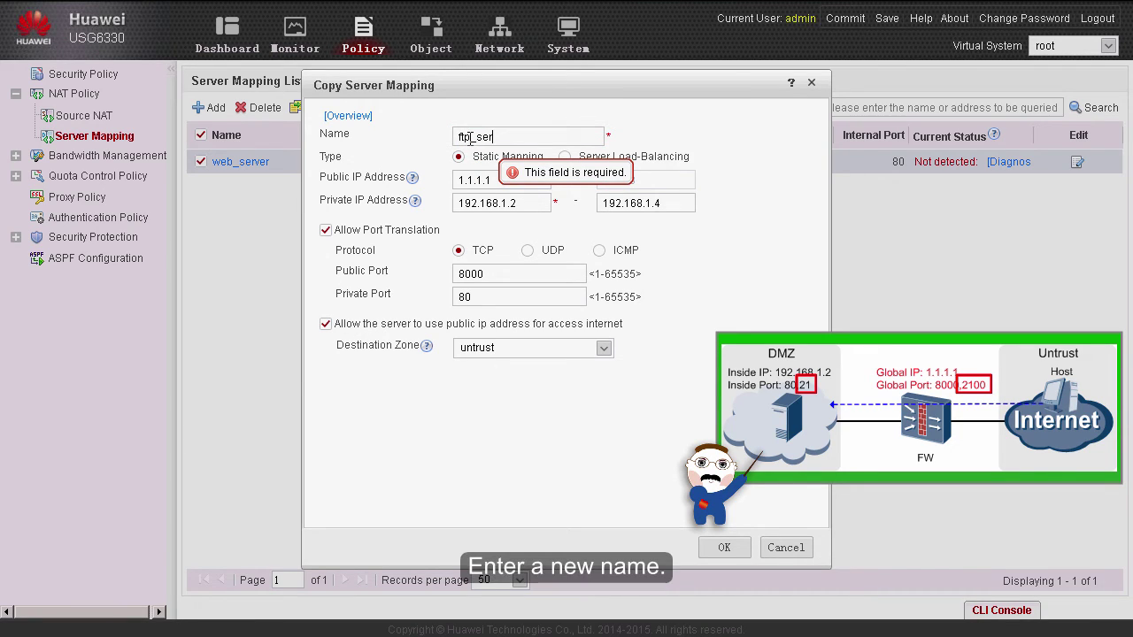
{"action": "type", "text": "21"}
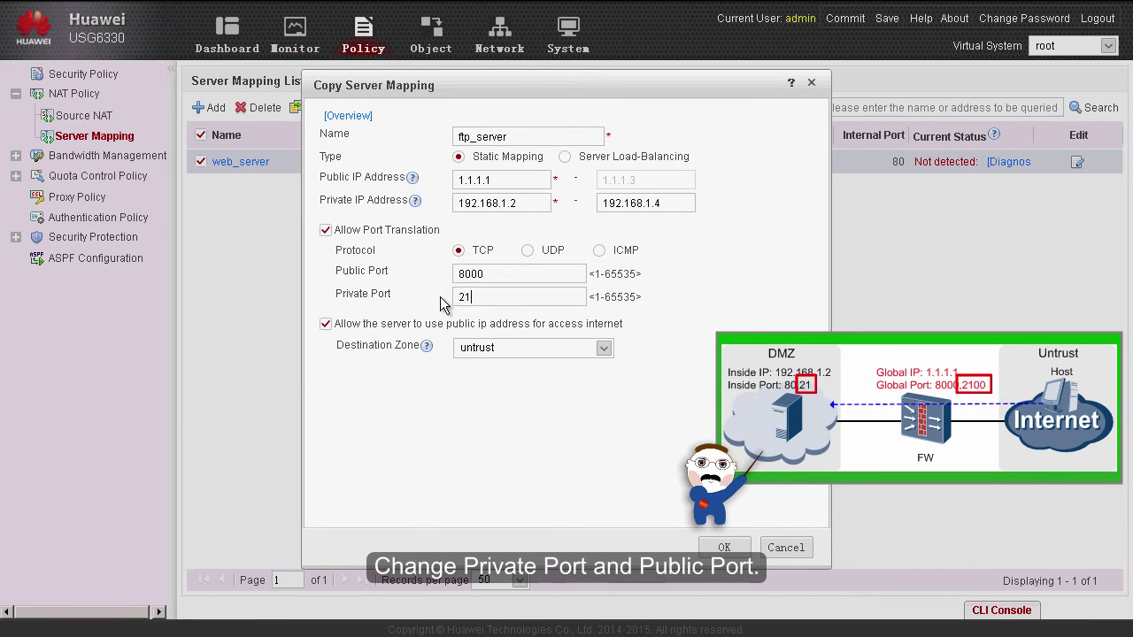
{"action": "left_click_drag", "start_coordinate": [485, 275], "coordinate": [444, 276]}
{"action": "type", "text": "2100"}
{"action": "left_click", "coordinate": [724, 547]}
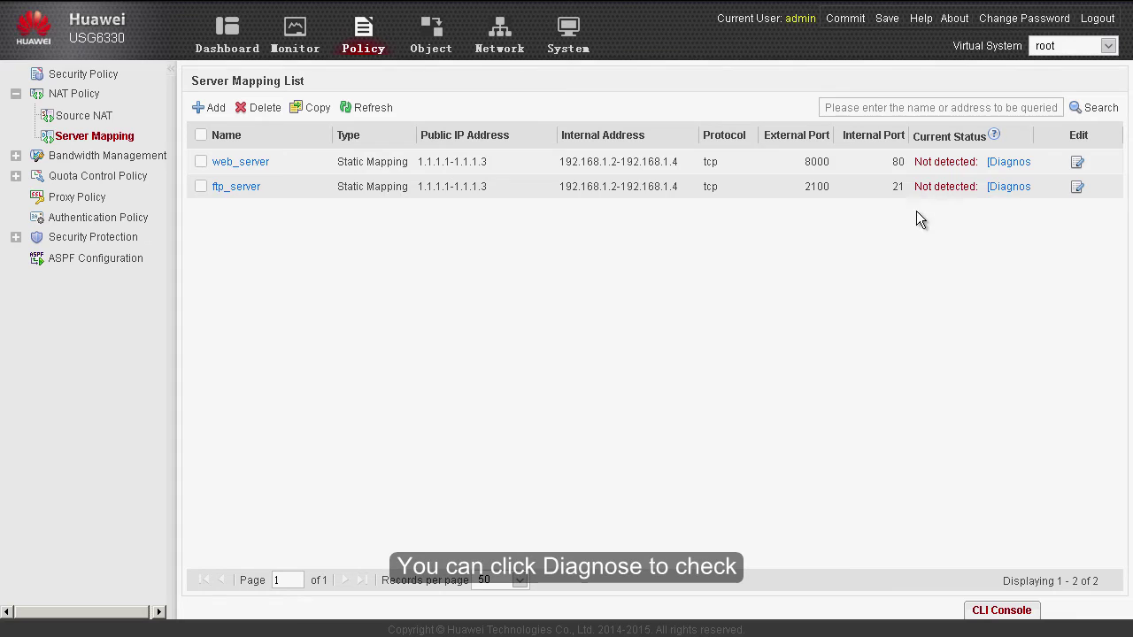
- Run the connectivity diagnosis for the web_server mapping
{"action": "left_click", "coordinate": [992, 163]}
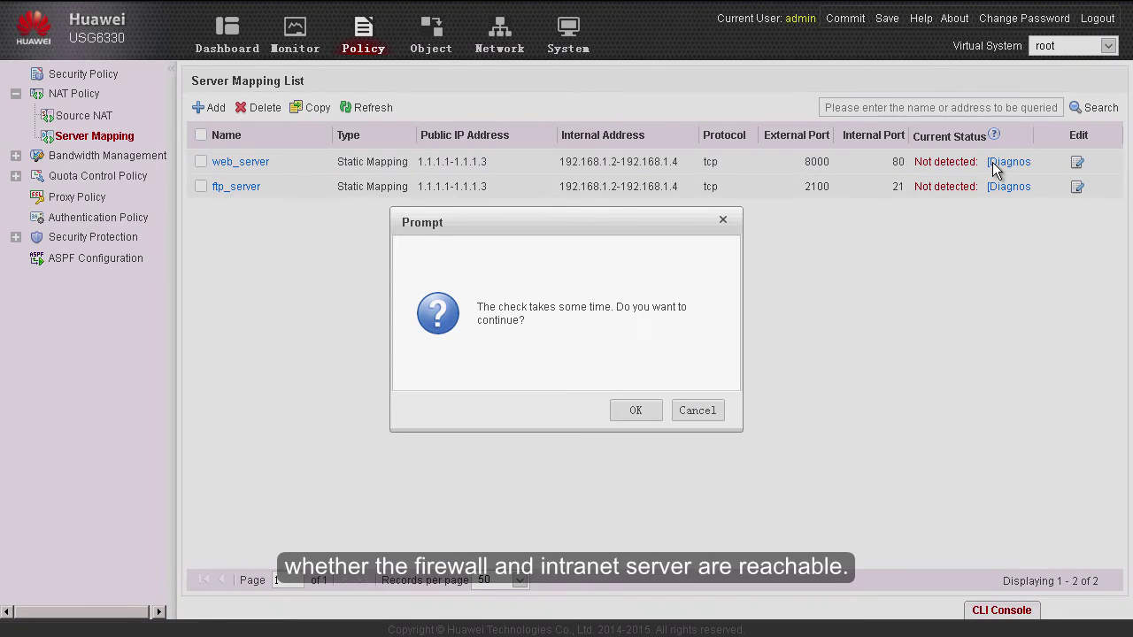
{"action": "left_click", "coordinate": [637, 412]}
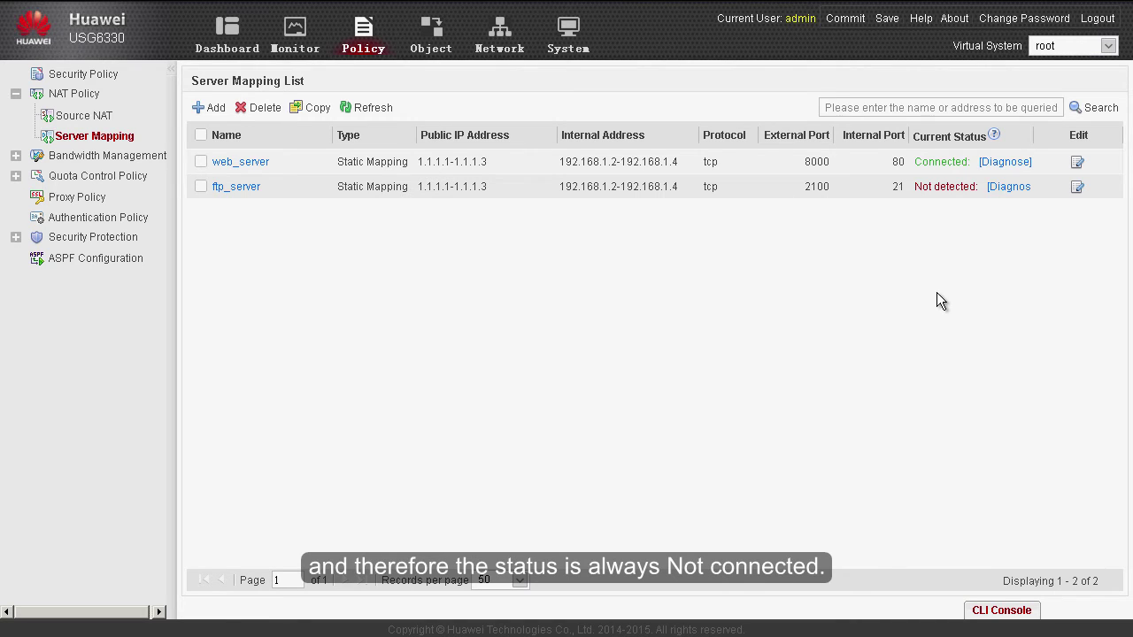
- Review the local_to_dmz and to_192.168.1.2 security policies, including the content security and logging options
{"action": "left_click", "coordinate": [101, 77]}
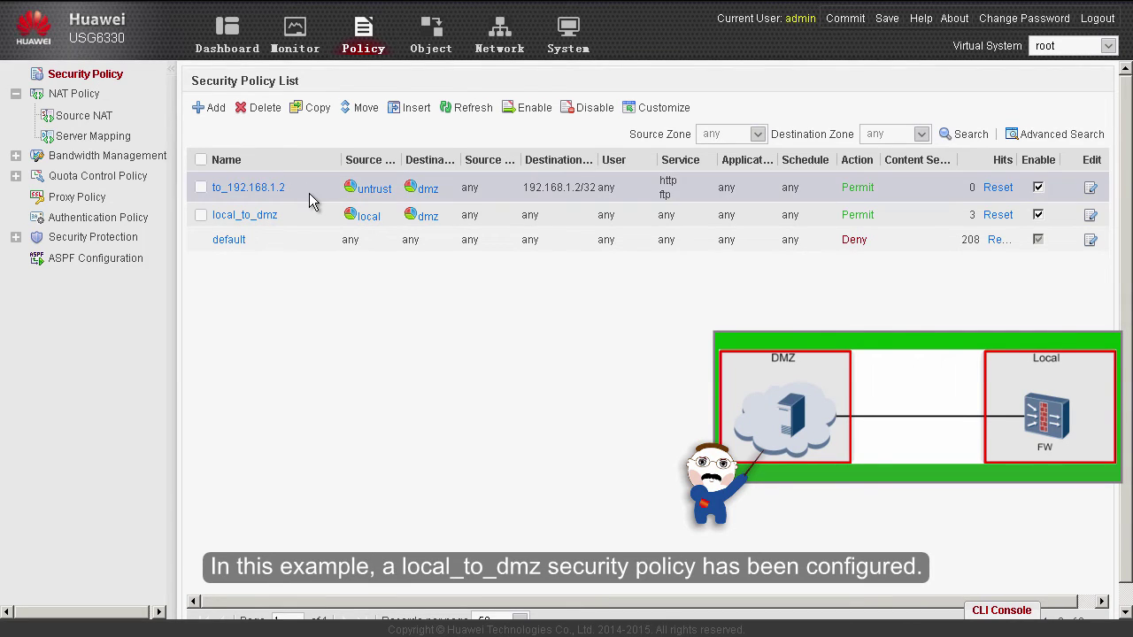
{"action": "left_click", "coordinate": [264, 218]}
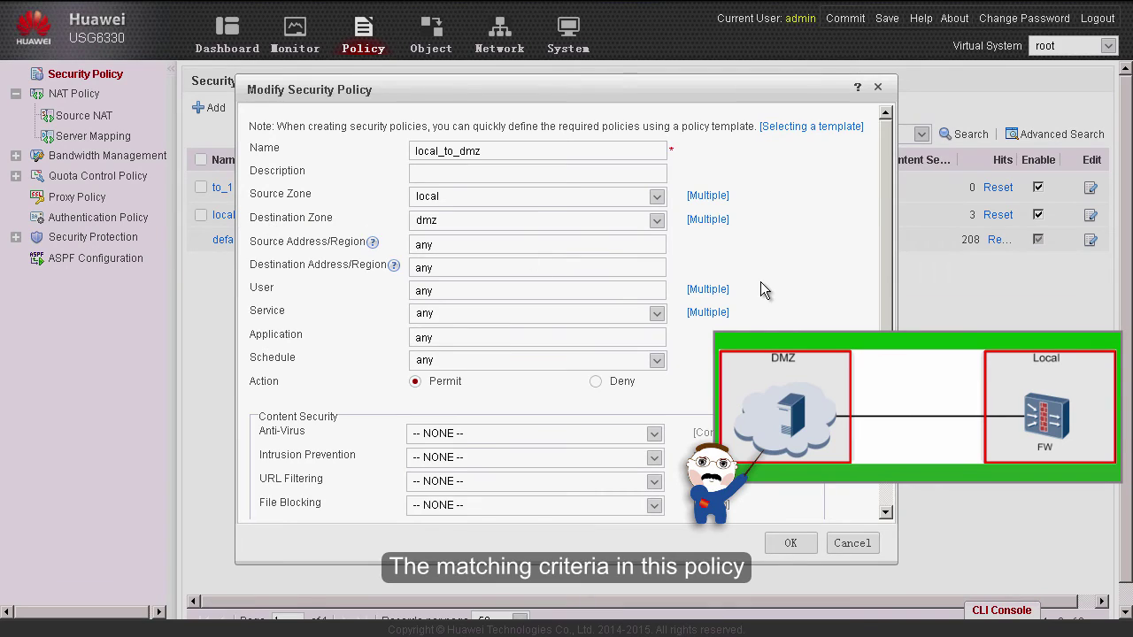
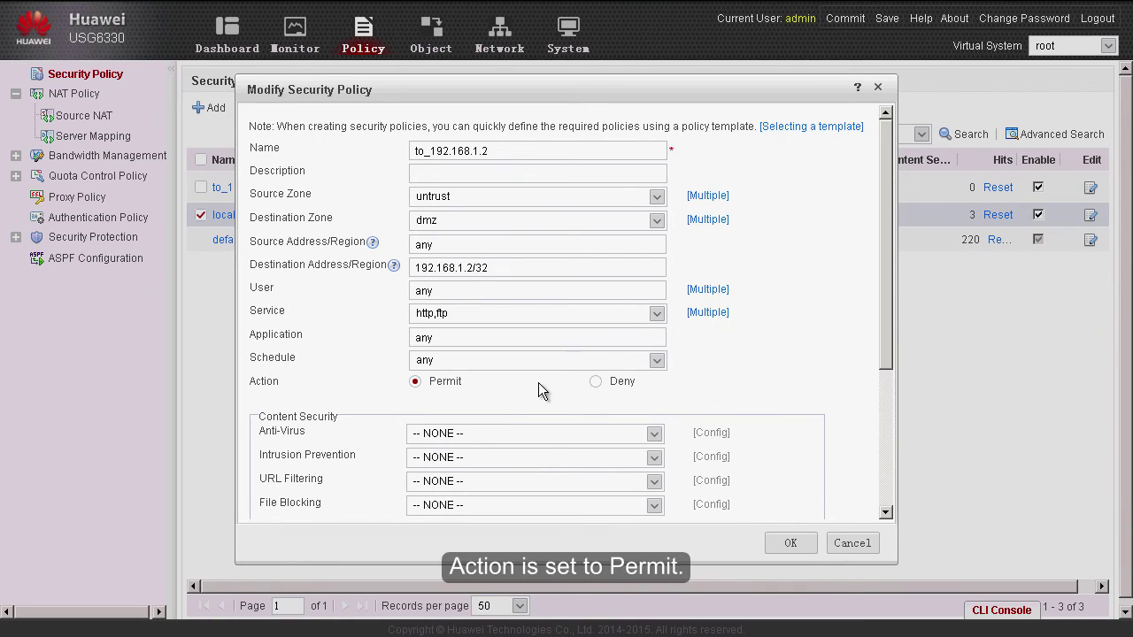
{"action": "left_click_drag", "start_coordinate": [888, 365], "coordinate": [889, 510]}
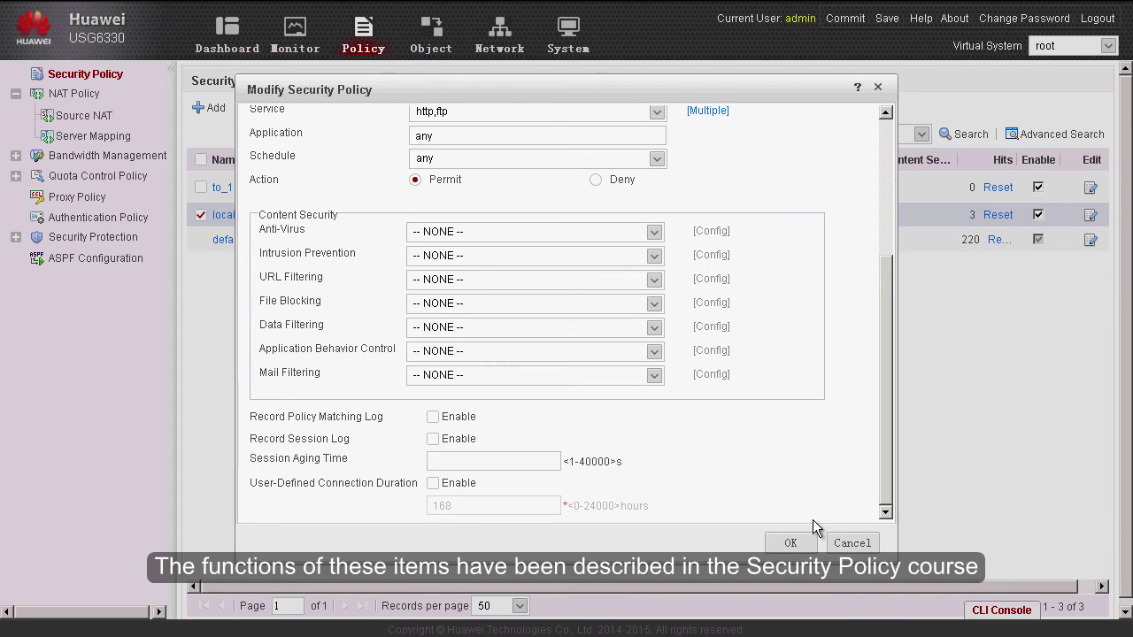
- Close the security policy without changes and apply the ASPF configuration with FTP, H.323, NetBIOS and SIP enabled
{"action": "left_click", "coordinate": [848, 544]}
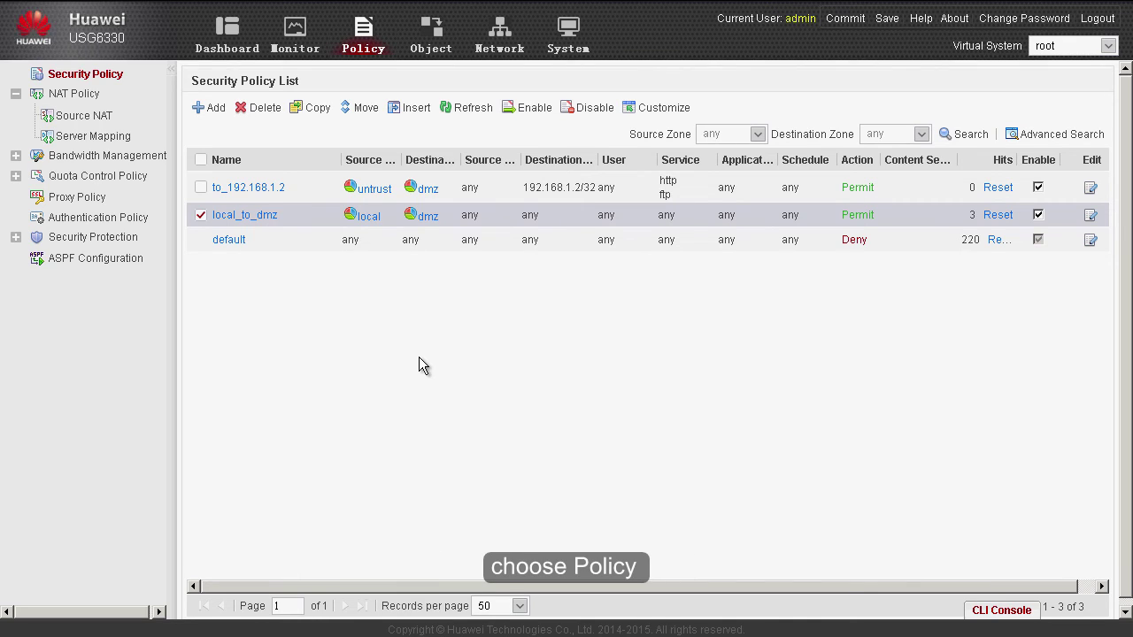
{"action": "left_click", "coordinate": [129, 267]}
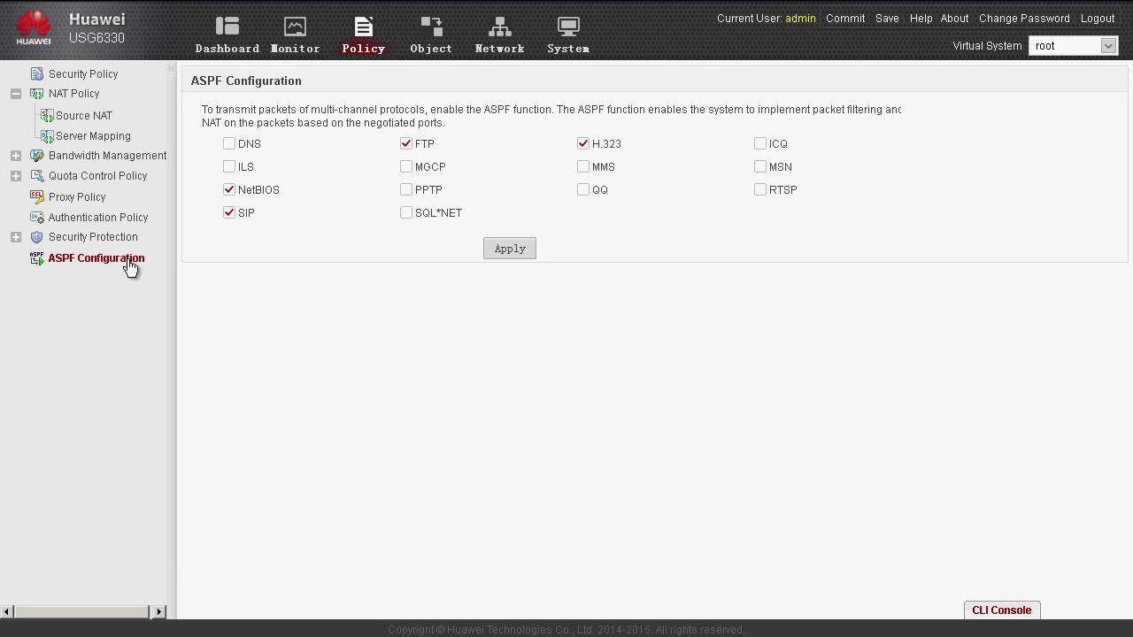
{"action": "left_click", "coordinate": [584, 145]}
{"action": "left_click", "coordinate": [515, 248]}
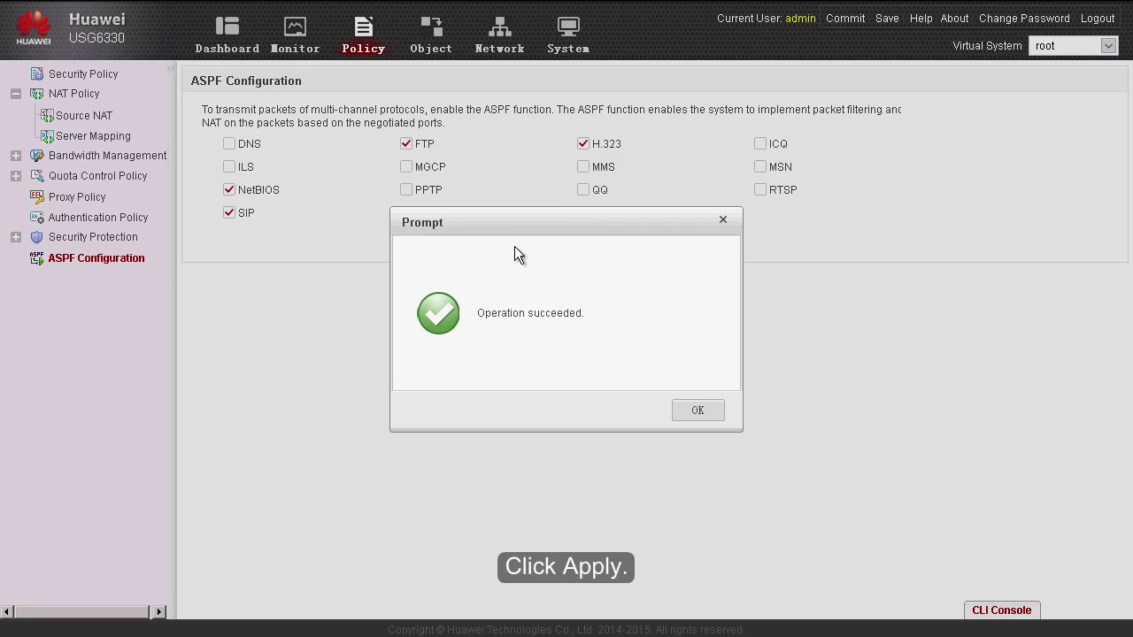
{"action": "left_click", "coordinate": [698, 410]}
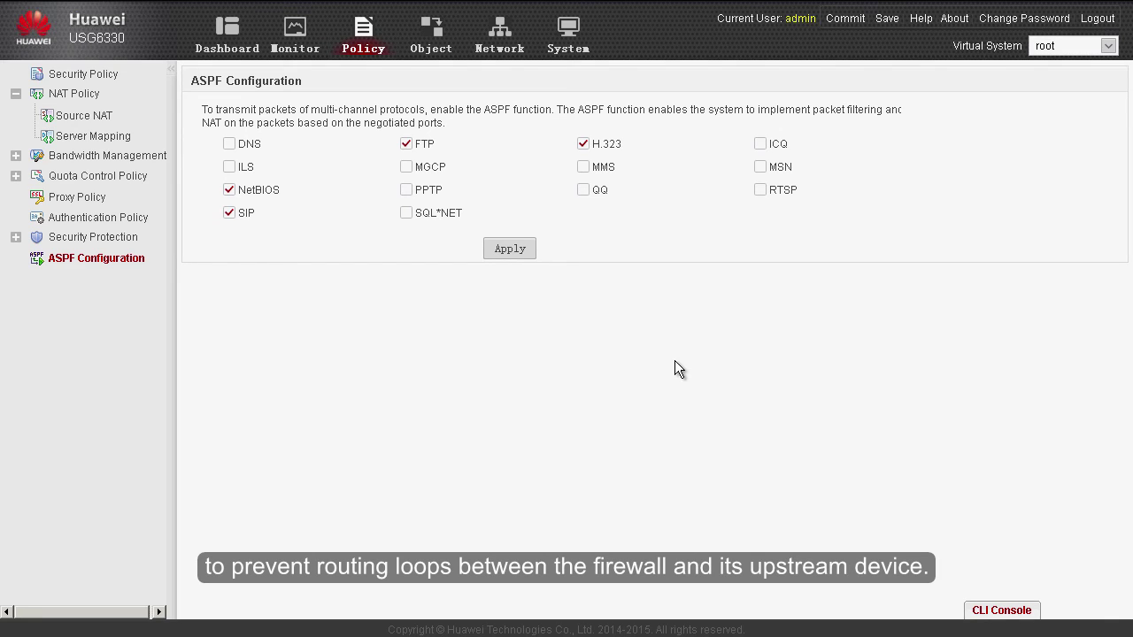
- Add a blackhole static route in the root virtual system with destination 1.1.1.1/32 and interface NULL0
{"action": "left_click", "coordinate": [501, 43]}
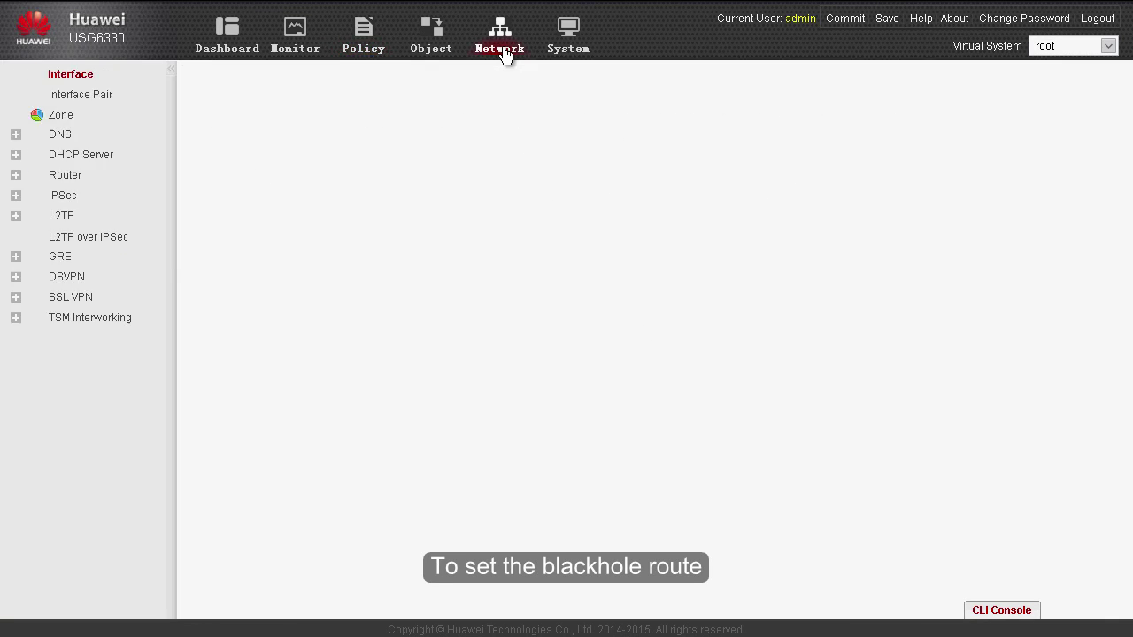
{"action": "left_click", "coordinate": [65, 175]}
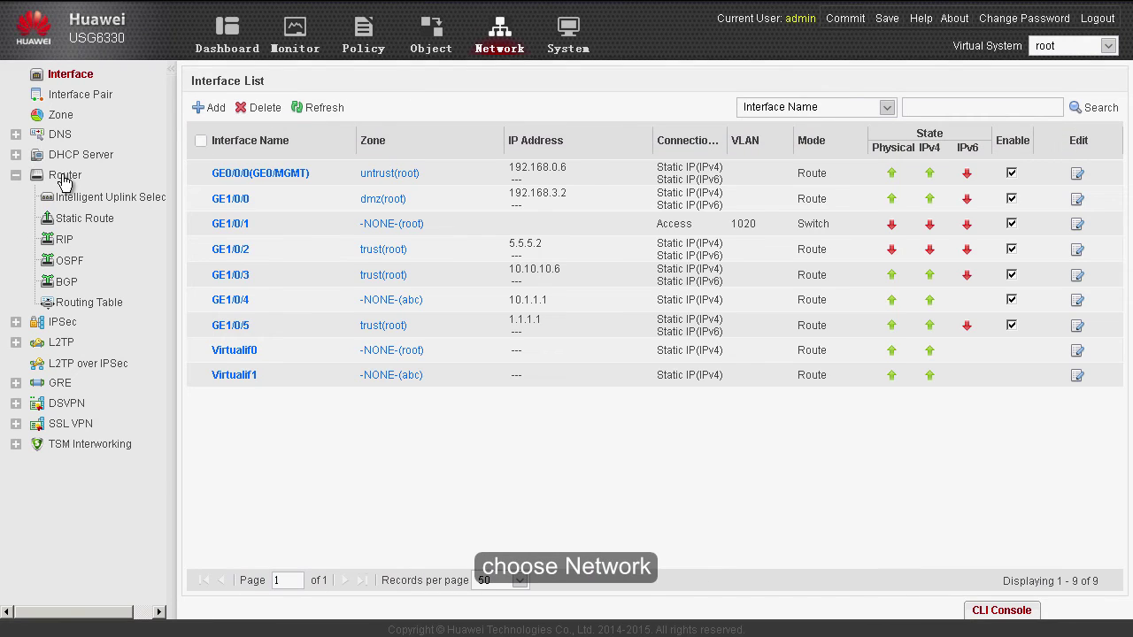
{"action": "left_click", "coordinate": [71, 218]}
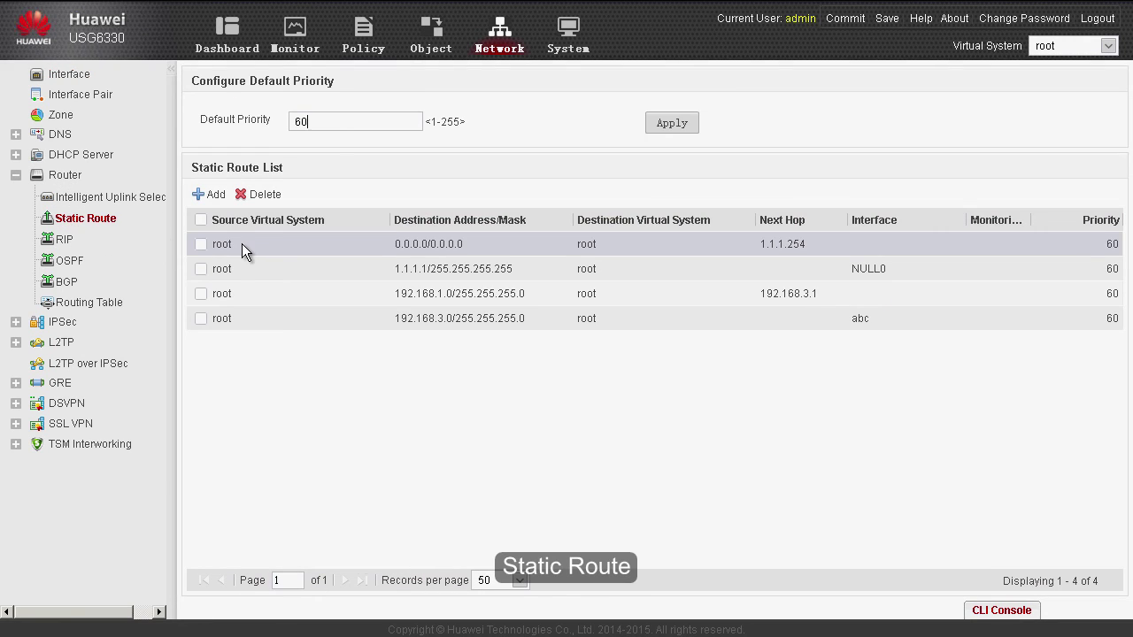
{"action": "left_click", "coordinate": [210, 193]}
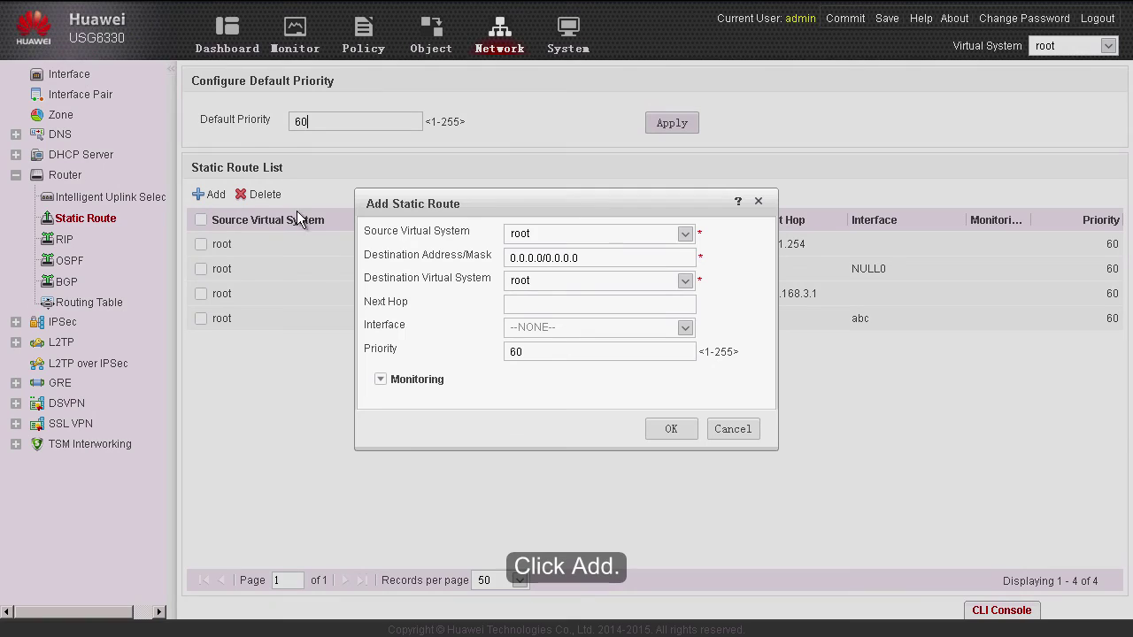
{"action": "left_click_drag", "start_coordinate": [595, 259], "coordinate": [462, 259]}
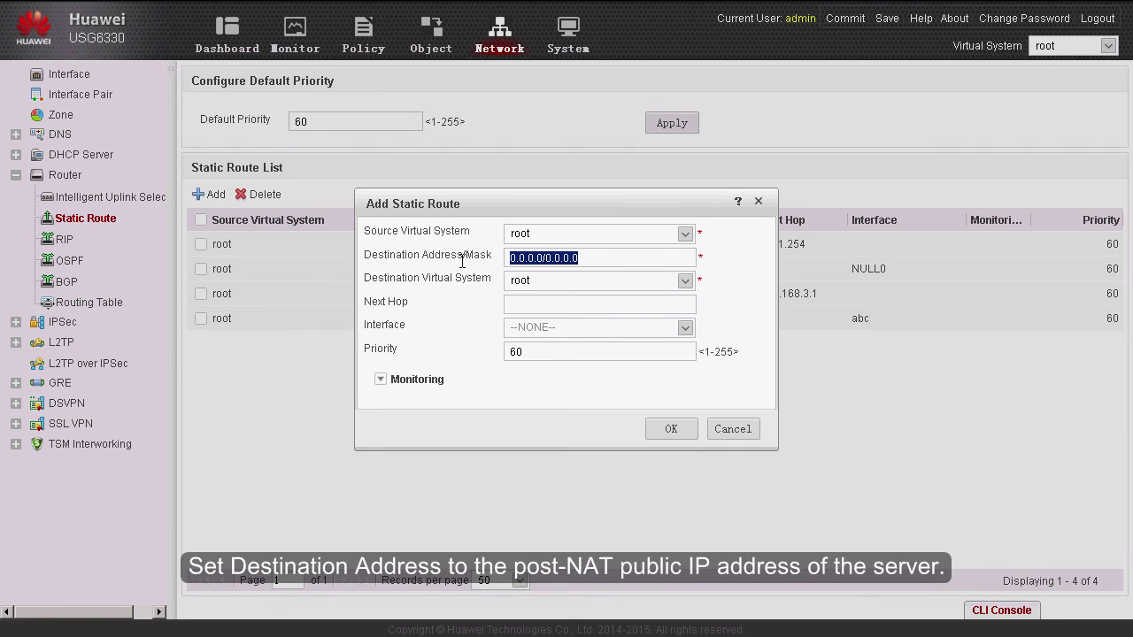
{"action": "type", "text": "1.1.1."}
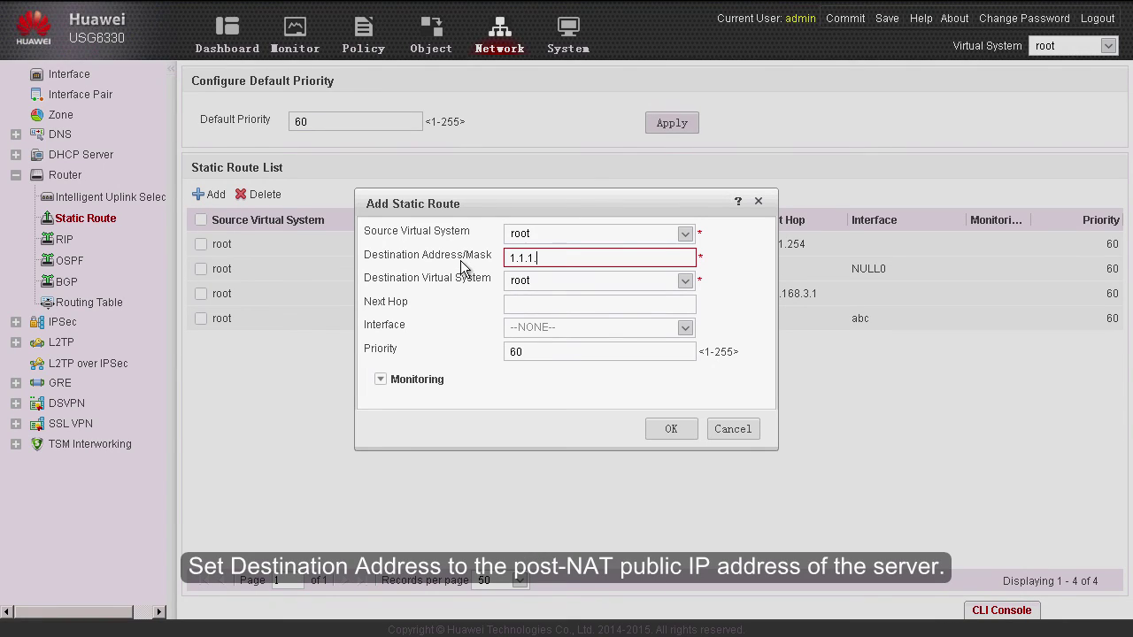
{"action": "type", "text": "1/32"}
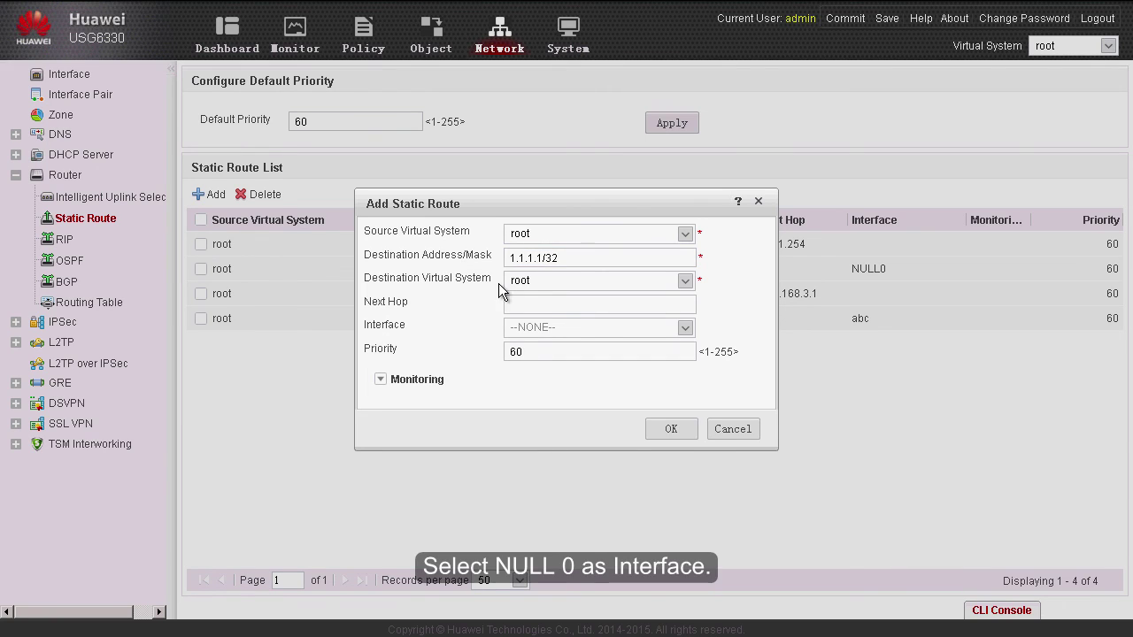
{"action": "left_click", "coordinate": [683, 328]}
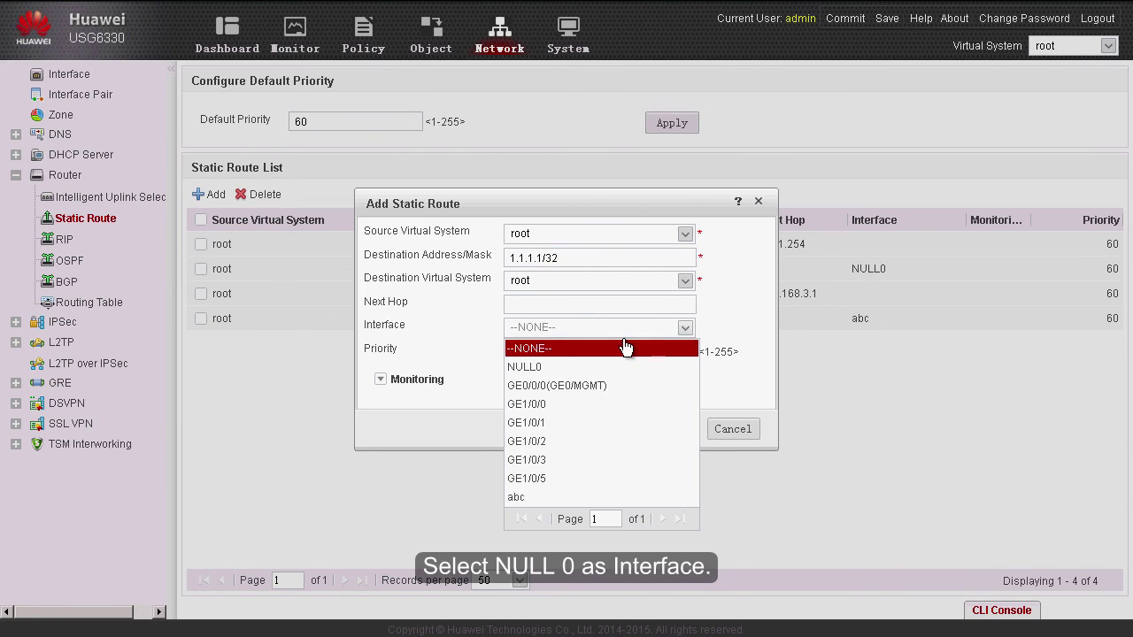
{"action": "left_click", "coordinate": [542, 367]}
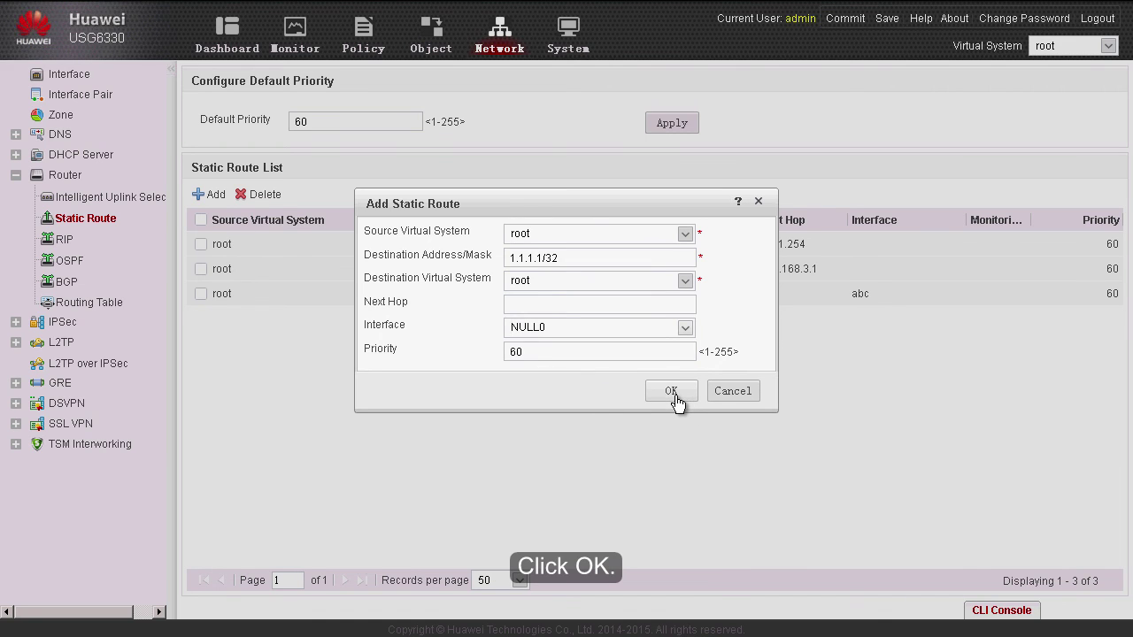
{"action": "left_click", "coordinate": [671, 391]}
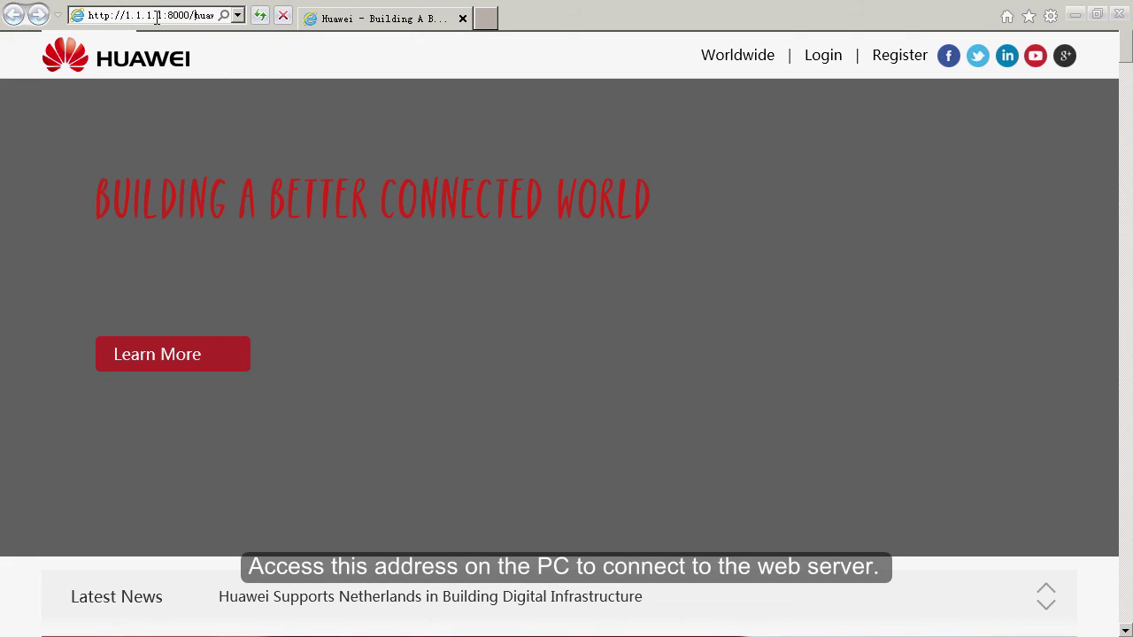
{"action": "left_click_drag", "start_coordinate": [88, 15], "coordinate": [193, 12]}
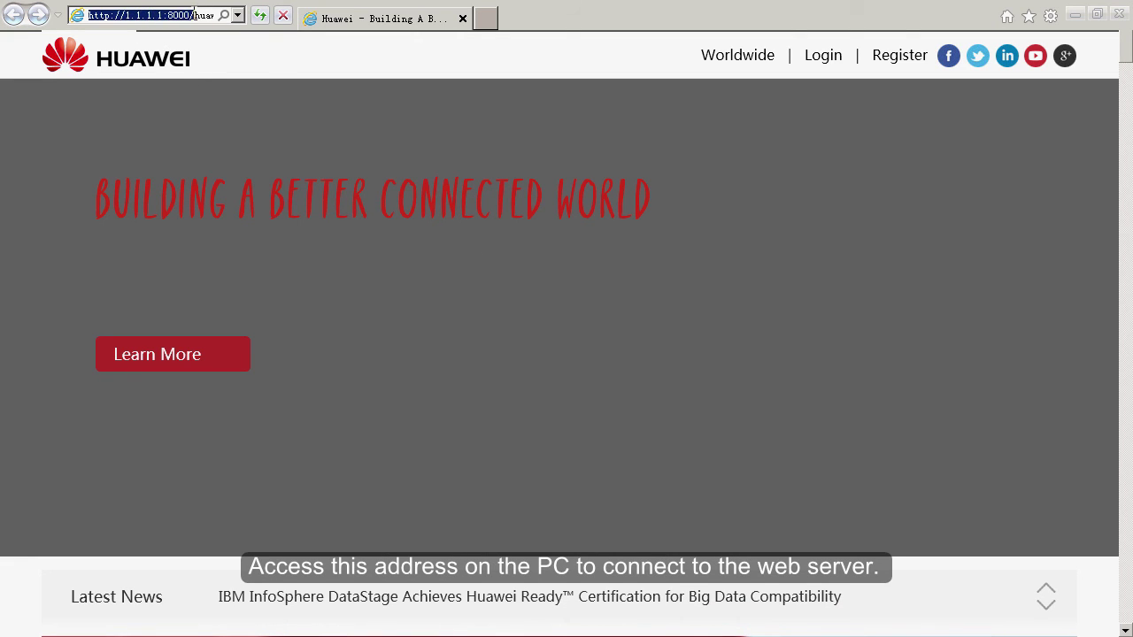
{"action": "left_click", "coordinate": [261, 21]}
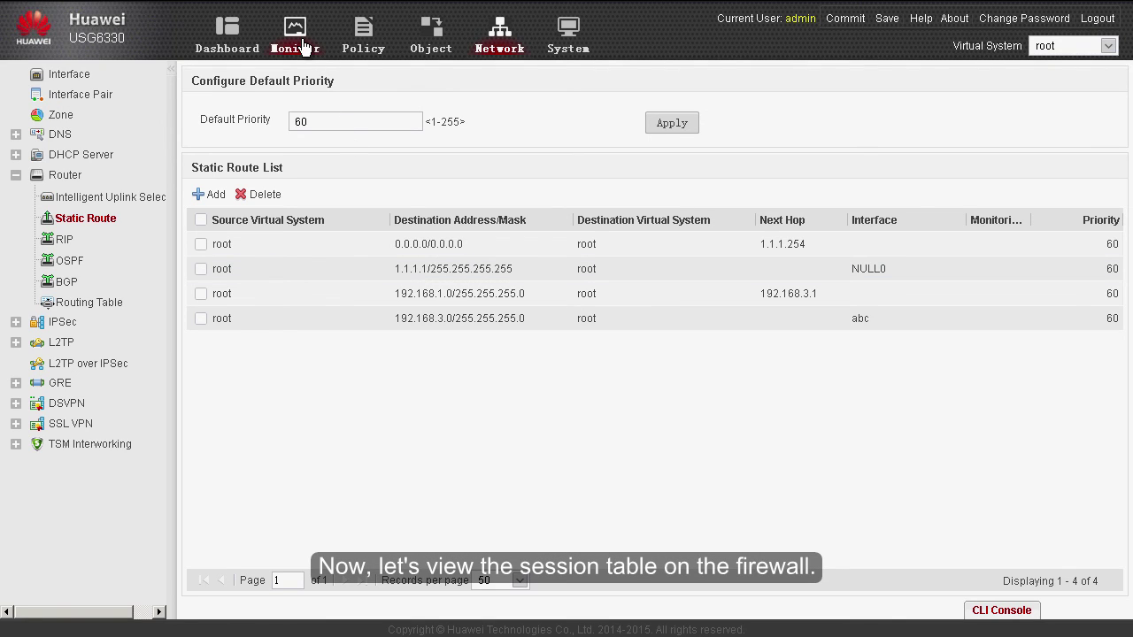
- Return to the firewall and examine the HTTP session from 7.7.7.7 to 1.1.1.1, comparing its destination address and port before and after NAT
{"action": "left_click", "coordinate": [302, 45]}
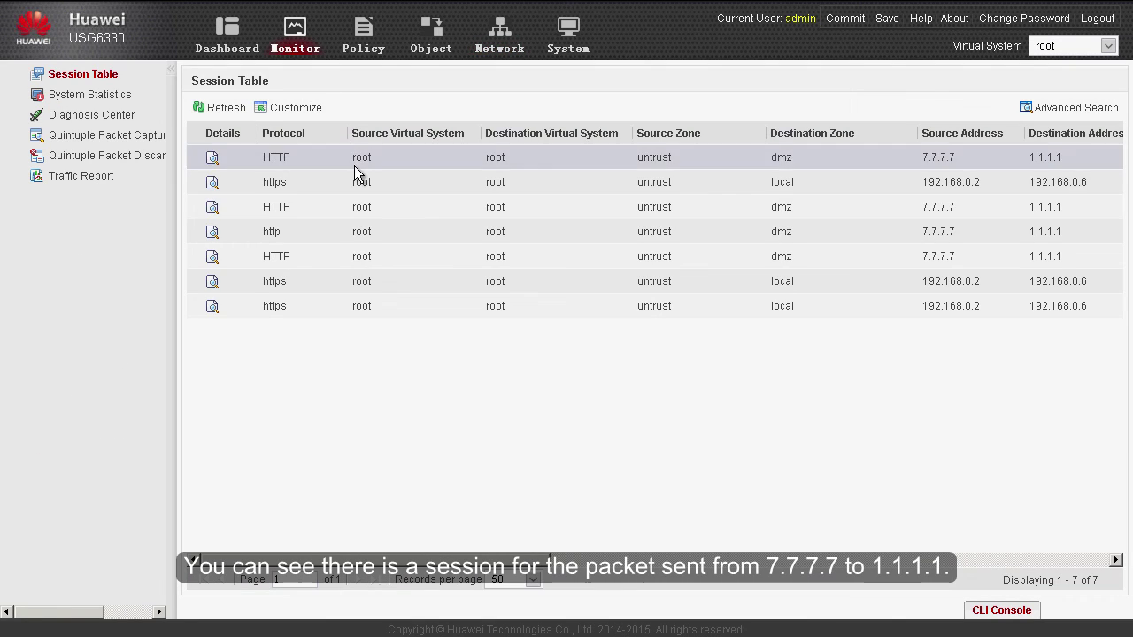
{"action": "left_click_drag", "start_coordinate": [917, 207], "coordinate": [1082, 207]}
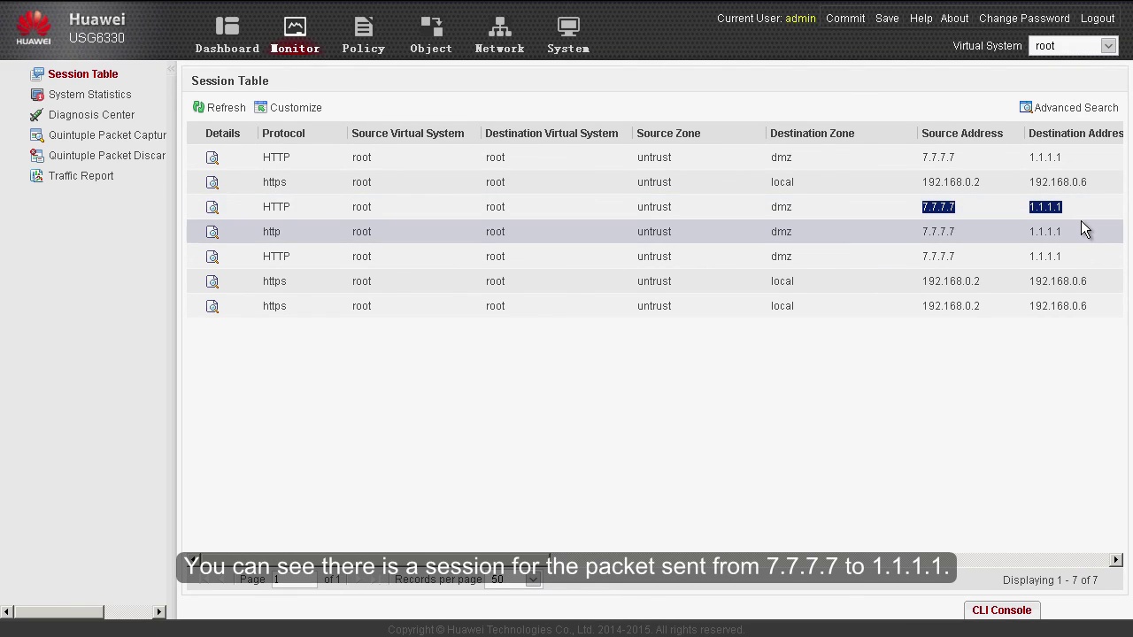
{"action": "left_click", "coordinate": [1077, 210]}
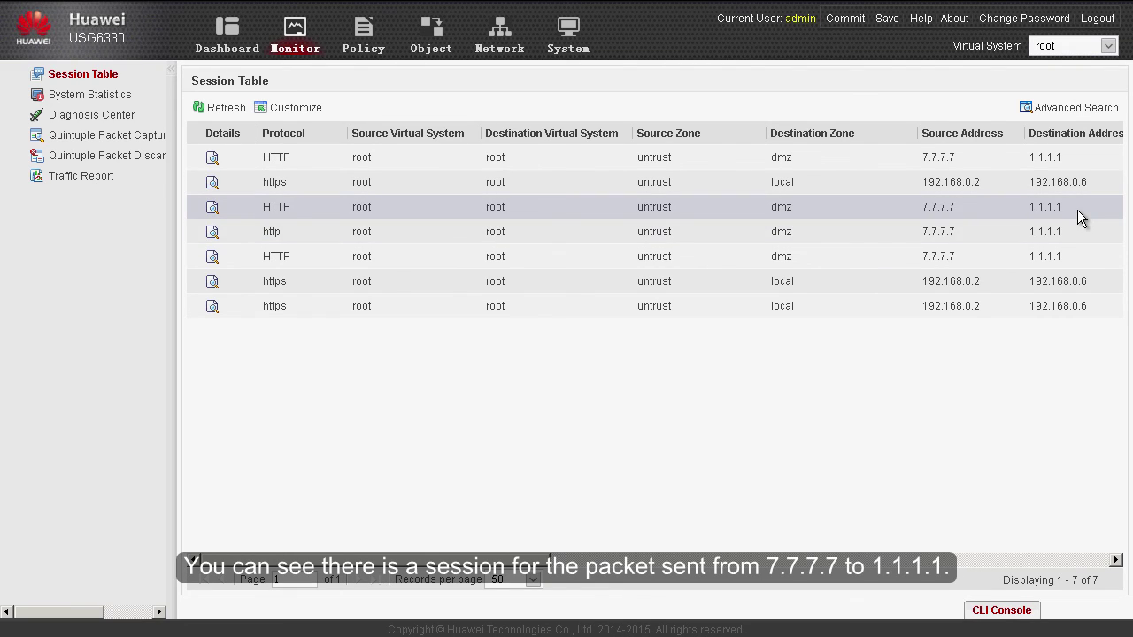
{"action": "left_click", "coordinate": [211, 207]}
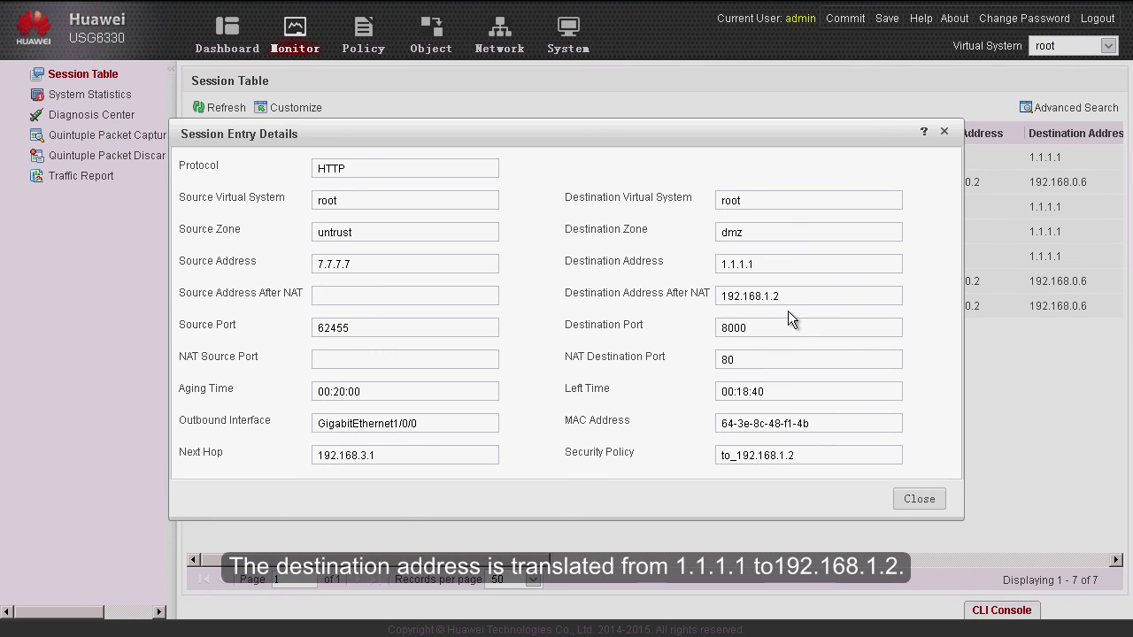
{"action": "left_click_drag", "start_coordinate": [784, 265], "coordinate": [713, 267]}
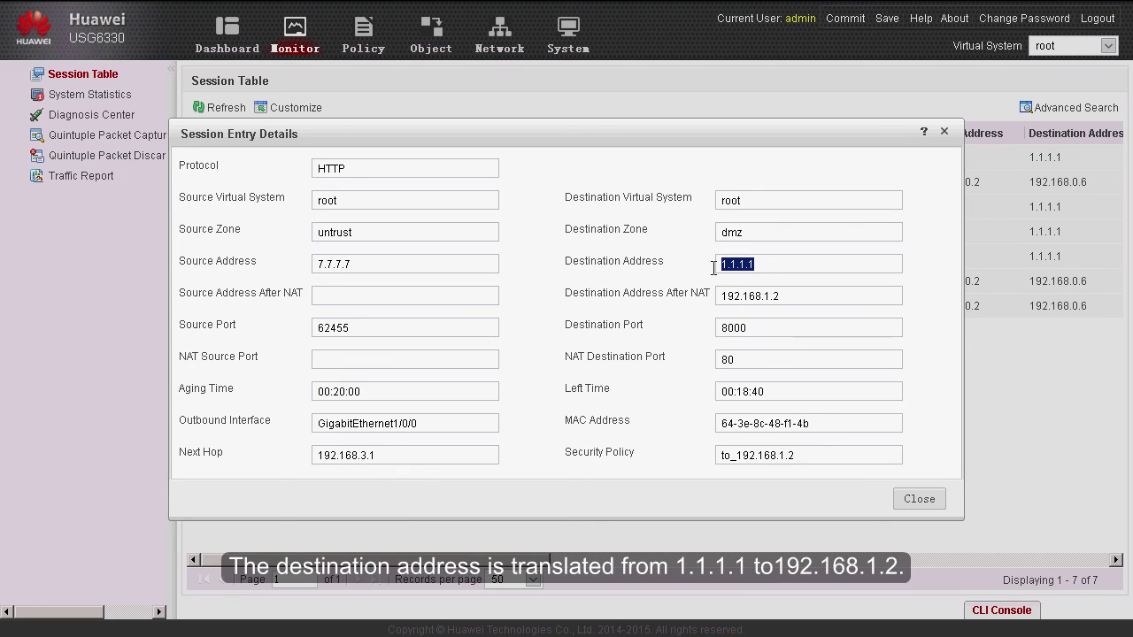
{"action": "left_click_drag", "start_coordinate": [790, 294], "coordinate": [719, 297]}
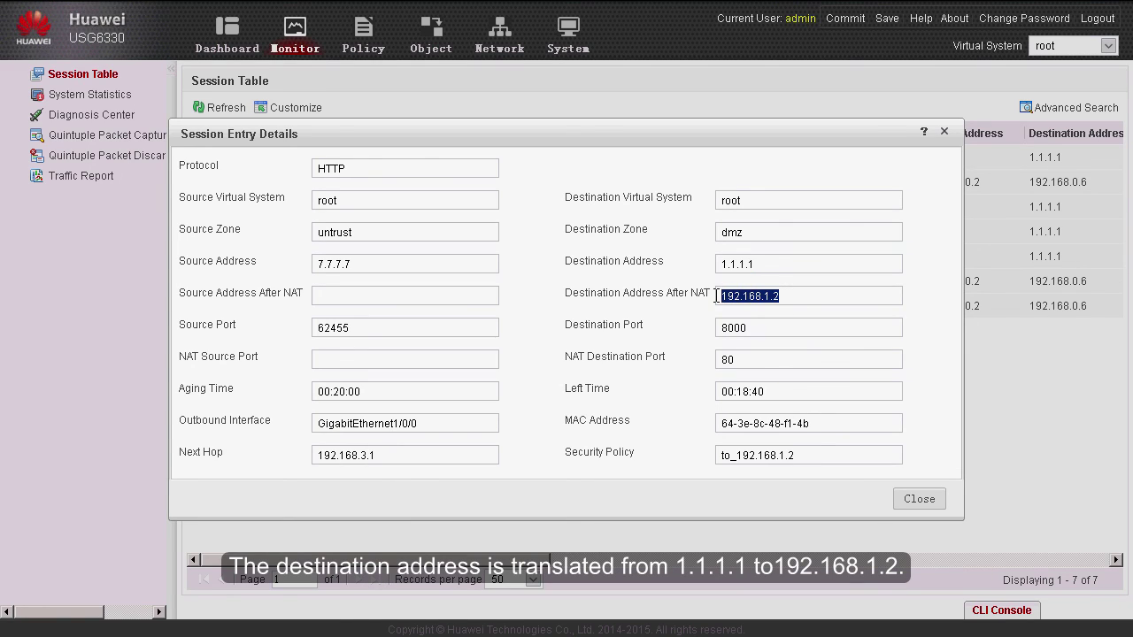
{"action": "left_click", "coordinate": [692, 338]}
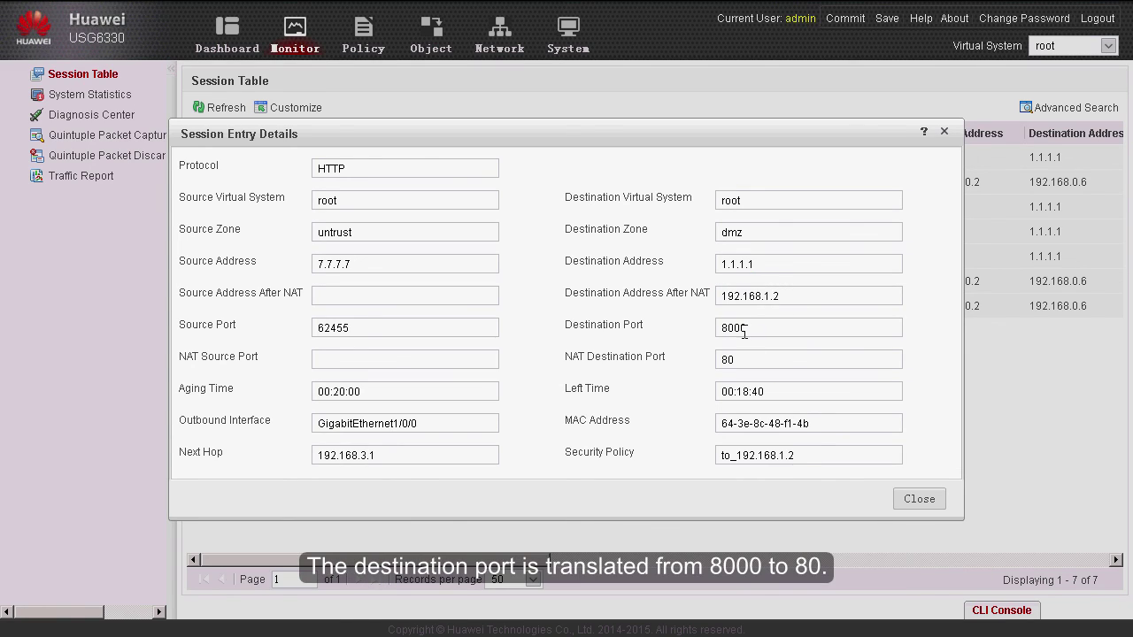
{"action": "left_click_drag", "start_coordinate": [749, 329], "coordinate": [706, 361]}
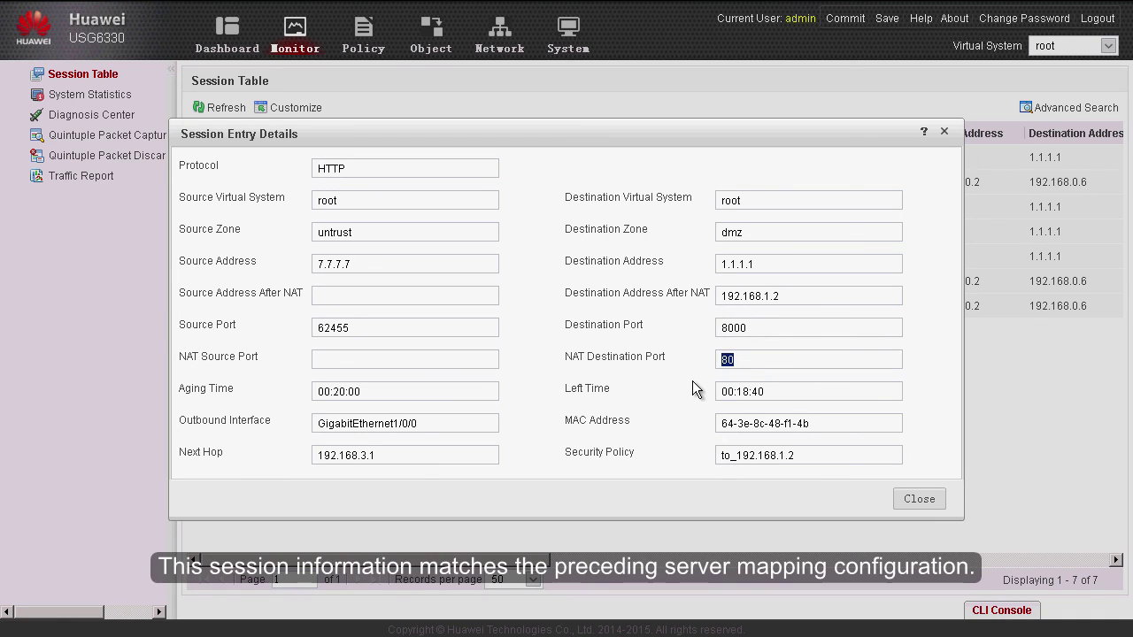
{"action": "left_click", "coordinate": [693, 383]}
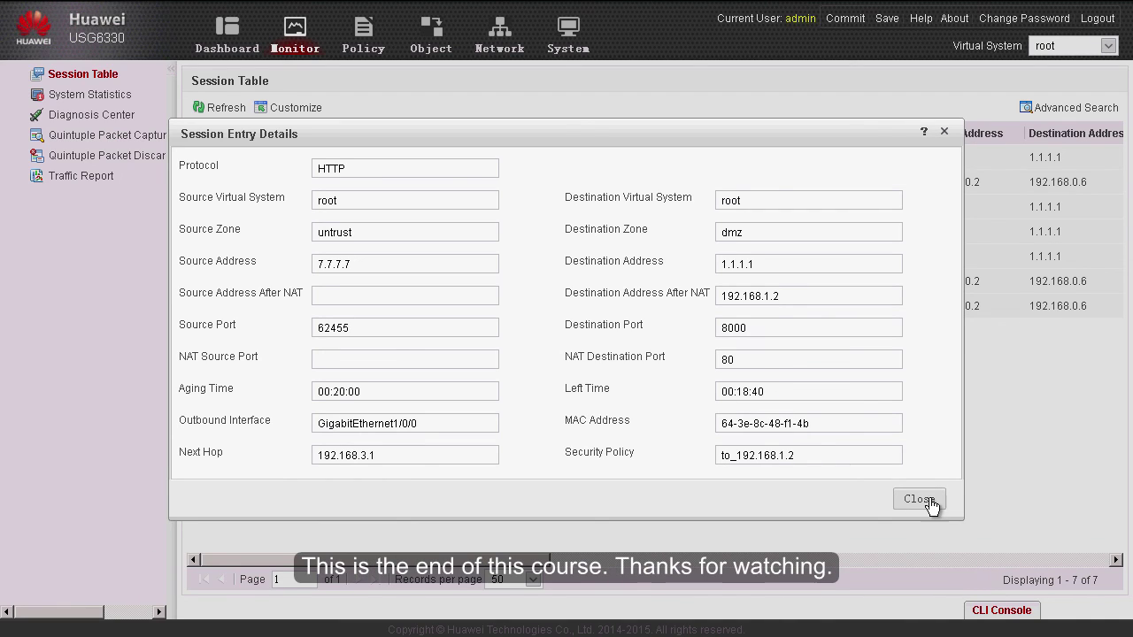
{"action": "left_click", "coordinate": [929, 501]}
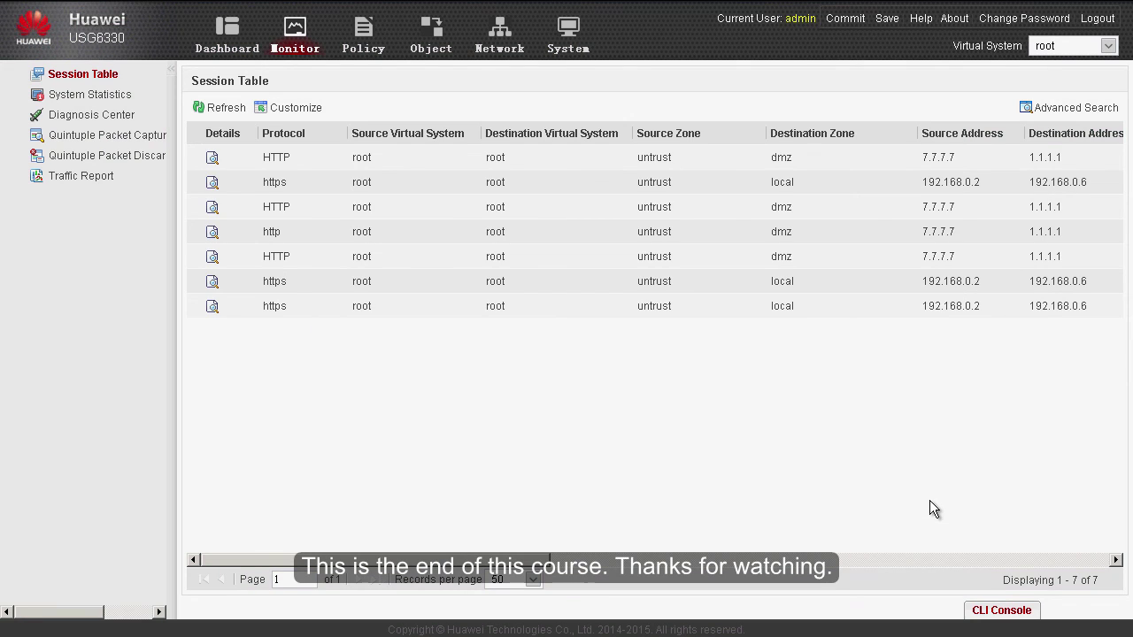